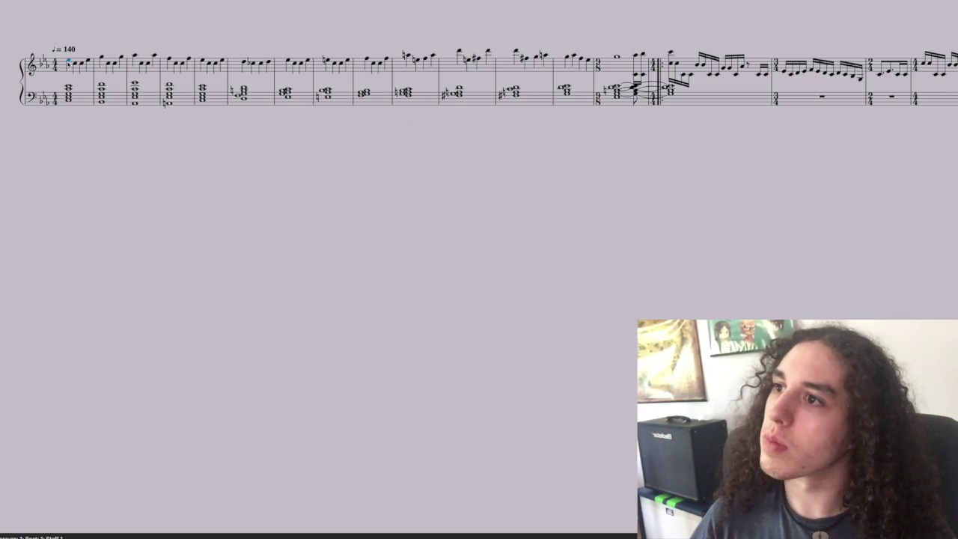
- Play the score from its first note through the end of the composed measures
key(space)
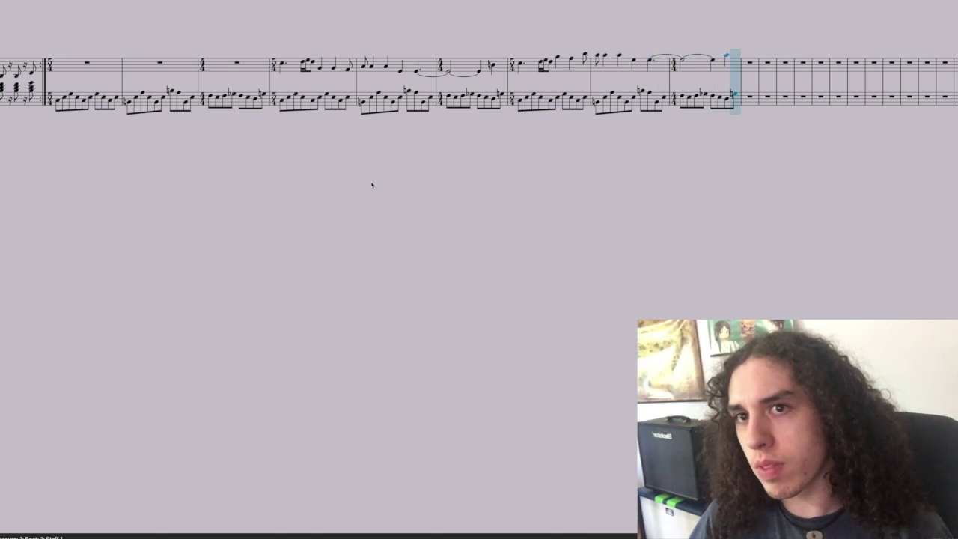
key(space)
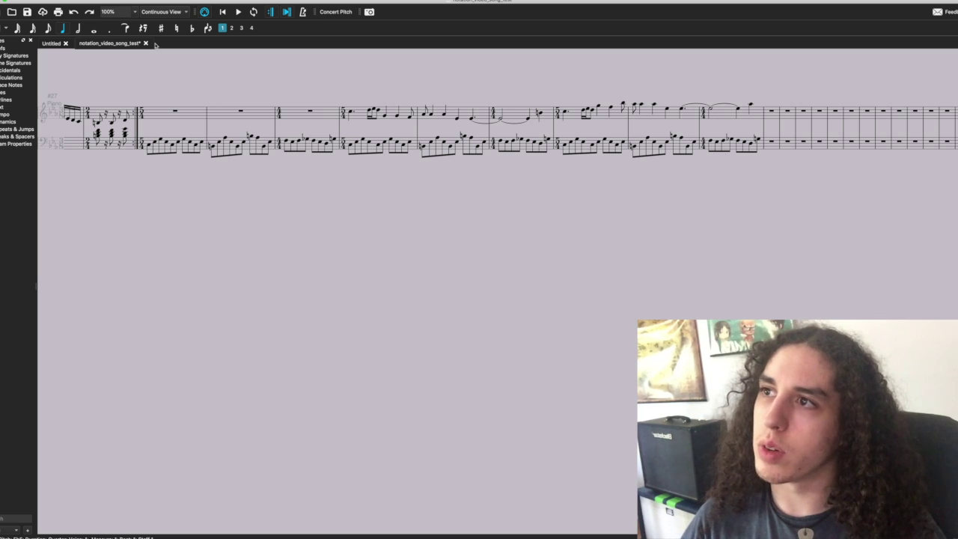
- Set the score zoom to 150%
click(136, 12)
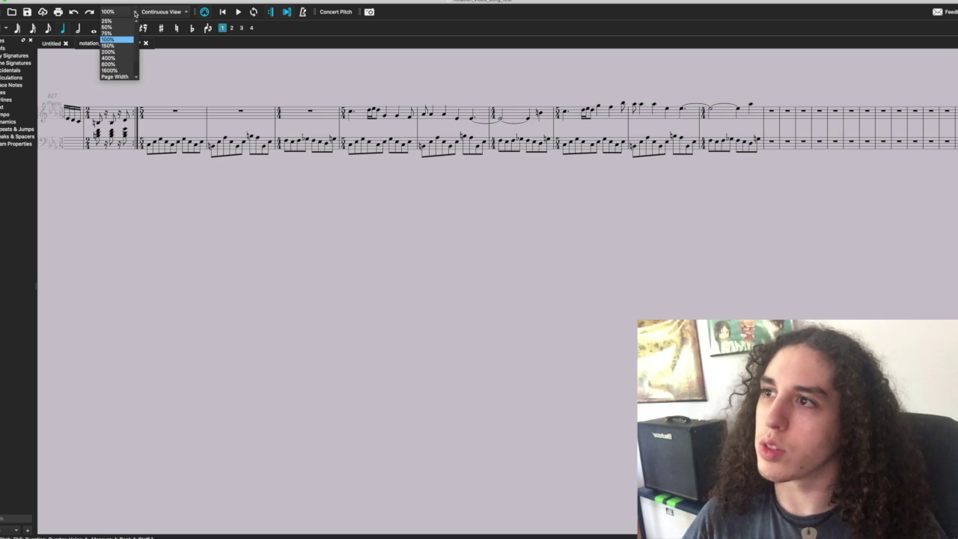
click(112, 58)
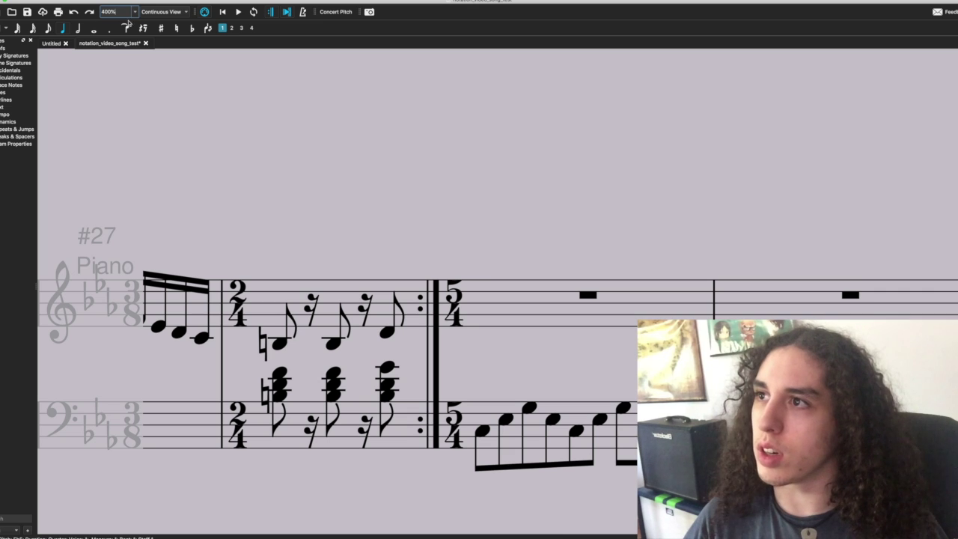
click(135, 12)
click(119, 45)
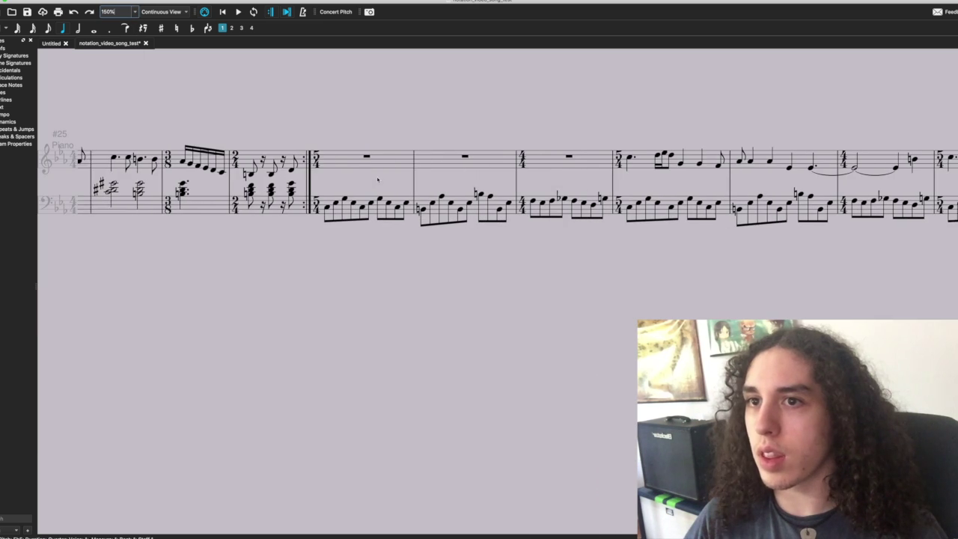
- Enclose the three bass-only measures, 29 to 31, in start and end repeat barlines
click(342, 120)
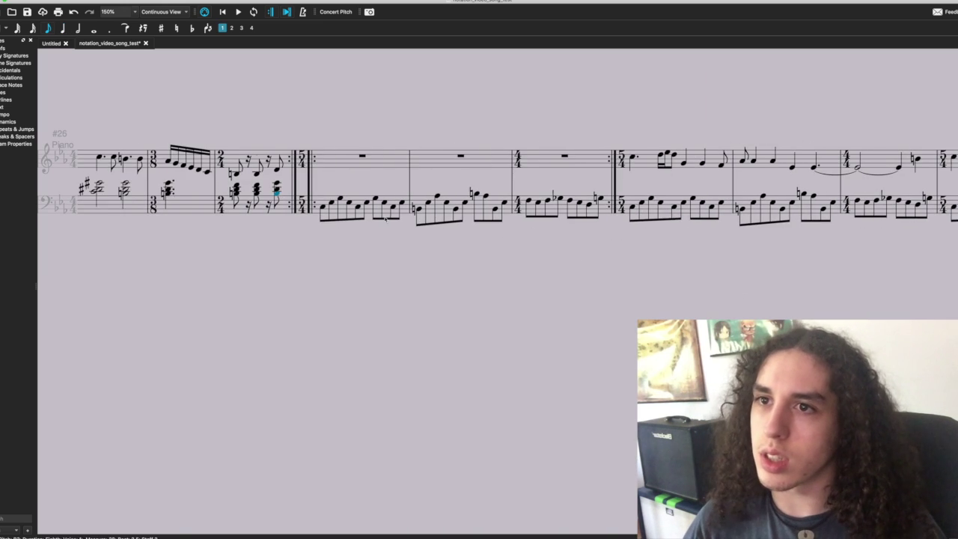
scroll(385, 217, right, 10)
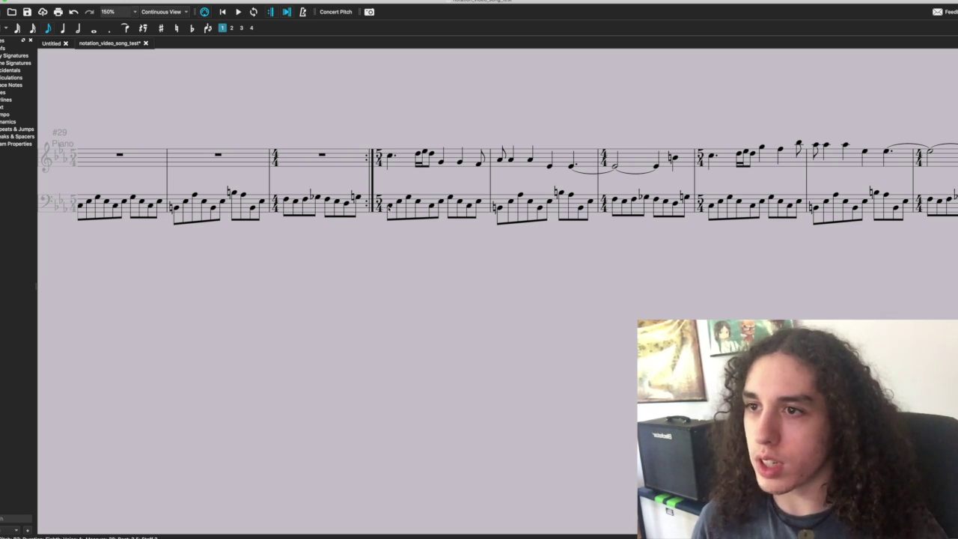
scroll(388, 207, right, 10)
- Raise the closing melody notes of measure 41 and the opening note of measure 42, and lower bass notes late in measure 42
click(498, 206)
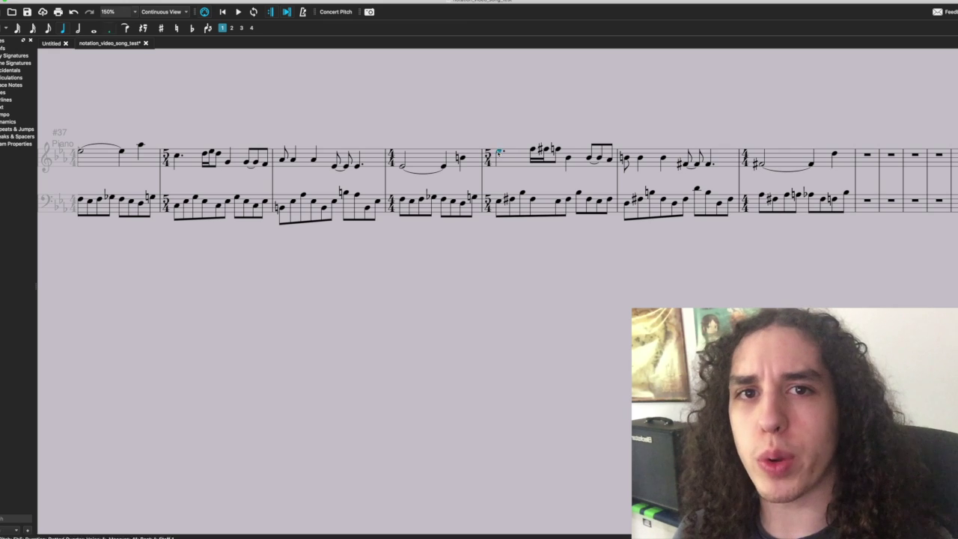
scroll(527, 180, right, 3)
click(528, 143)
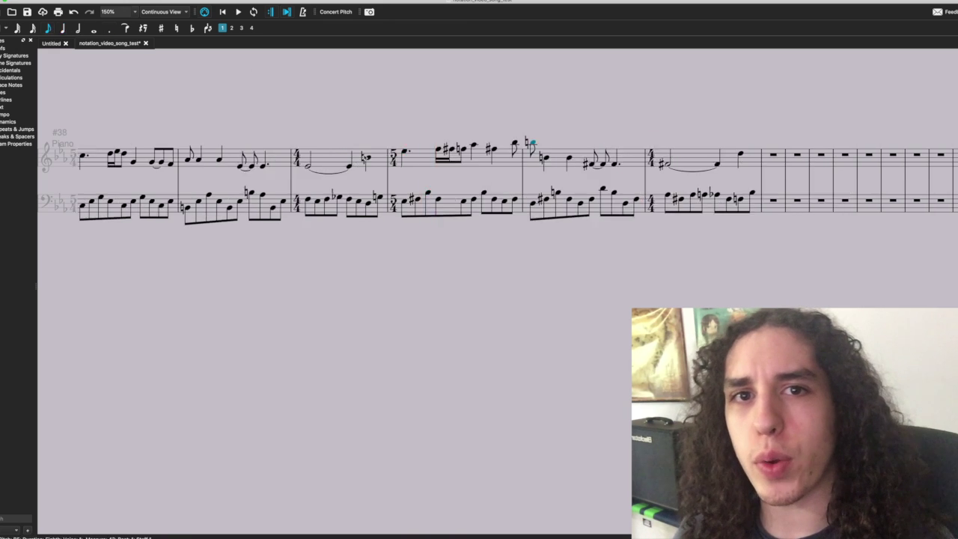
scroll(479, 180, right, 5)
click(439, 199)
key(Down)
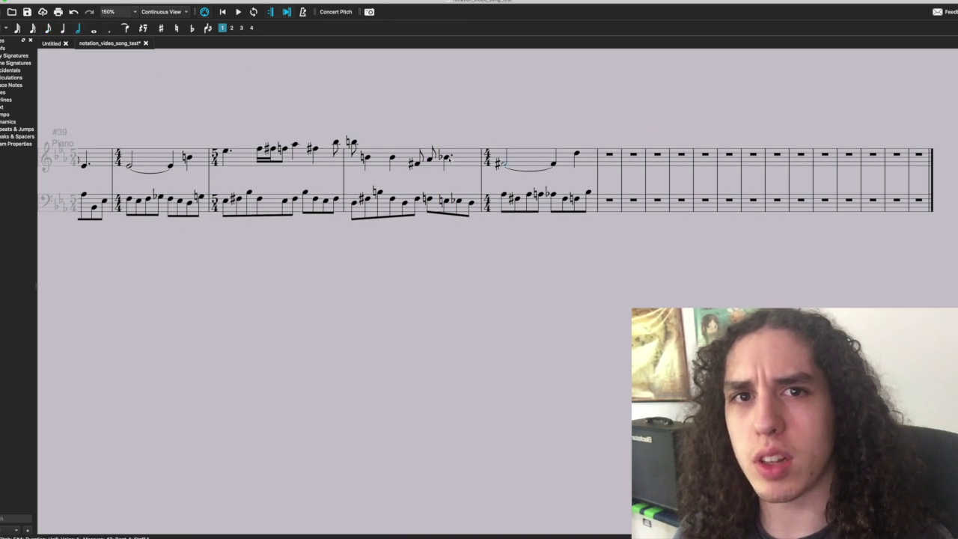
- Raise the melody notes in the second half of measure 42 and audition the change
click(416, 199)
click(415, 163)
key(space)
key(space)
key(Up)
click(416, 163)
key(Up)
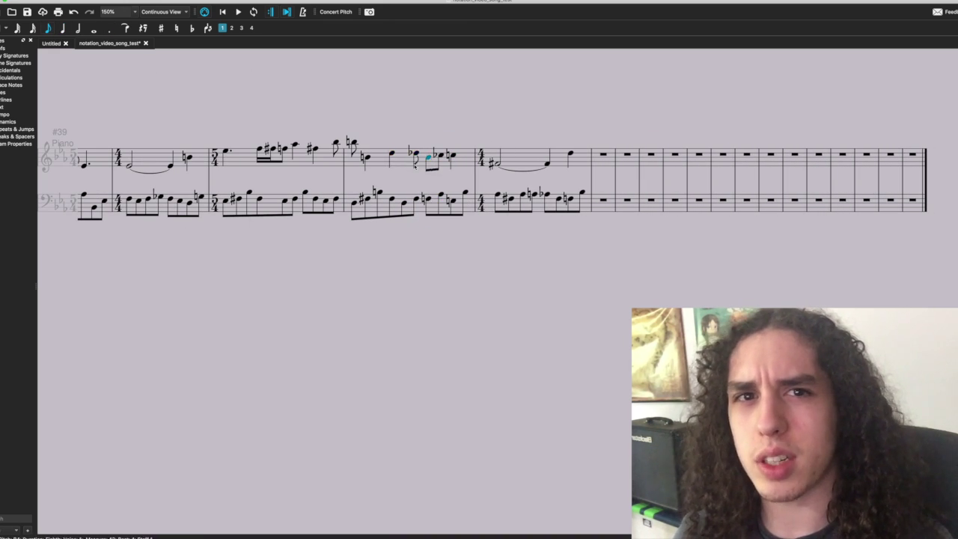
- Set the closing melody notes of measure 42 to quarter notes, and lower the bass and last melody note of measure 43
key(5)
click(409, 199)
click(488, 197)
key(Down)
click(520, 153)
key(Down)
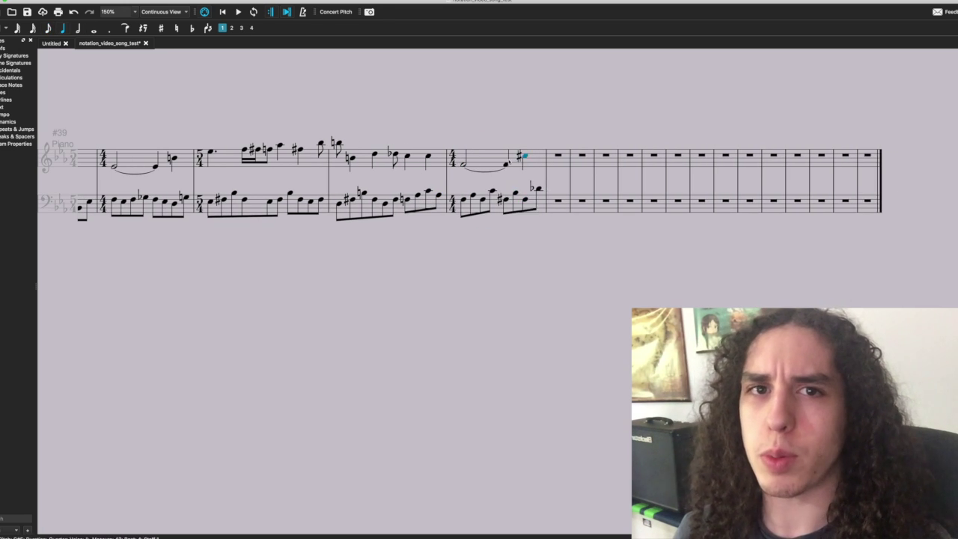
- Rework measure 43 in 6/4 and extend its bass line with the eighth notes E, G, F and B
key(ctrl+z)
key(n)
key(e)
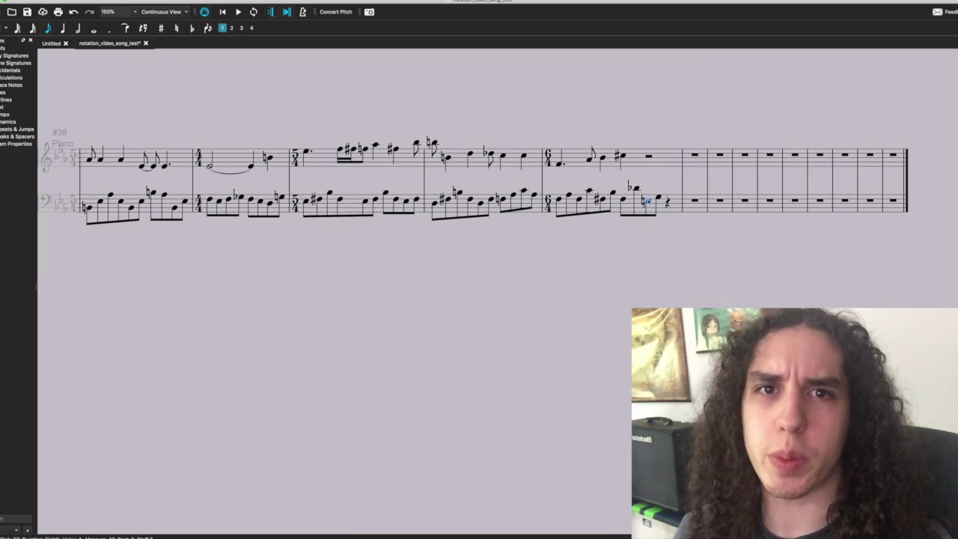
key(g)
key(f)
key(b)
key(space)
key(space)
- Replace the half rest ending measure 43's melody with the eighth notes G, D, B and D
click(651, 156)
click(47, 29)
key(g)
key(d)
key(b)
key(d)
- Reduce the zoom to 100%, paste the three-measure theme from measure 44 onward, and play it back
key(ctrl+minus)
key(ctrl+v)
key(space)
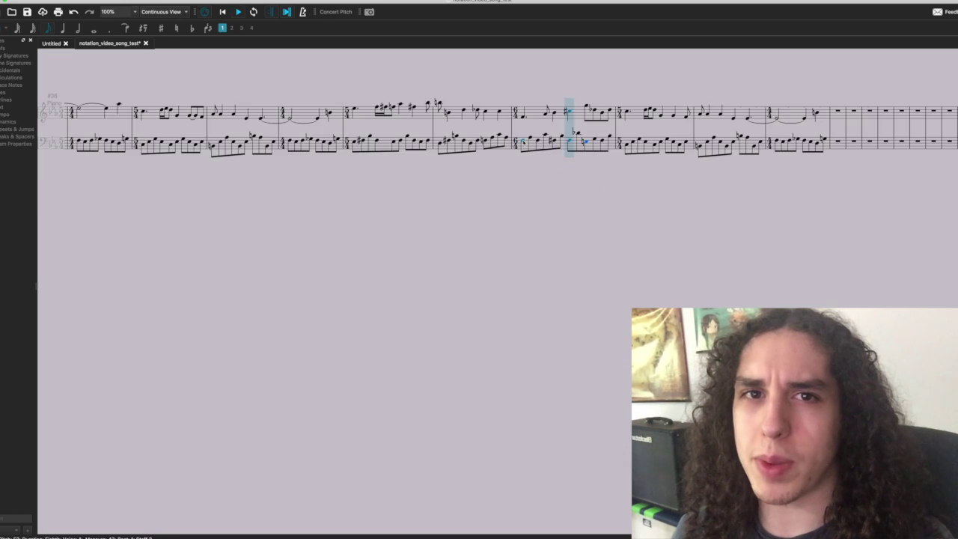
- Shift the pasted theme measures down in pitch and adjust individual melody notes
click(503, 112)
shift+click(711, 143)
key(Down)
click(550, 109)
key(Right)
key(Up)
- Apply a new time signature to measure 44 from the Master Palette
scroll(536, 112, right, 2)
key(shift+F9)
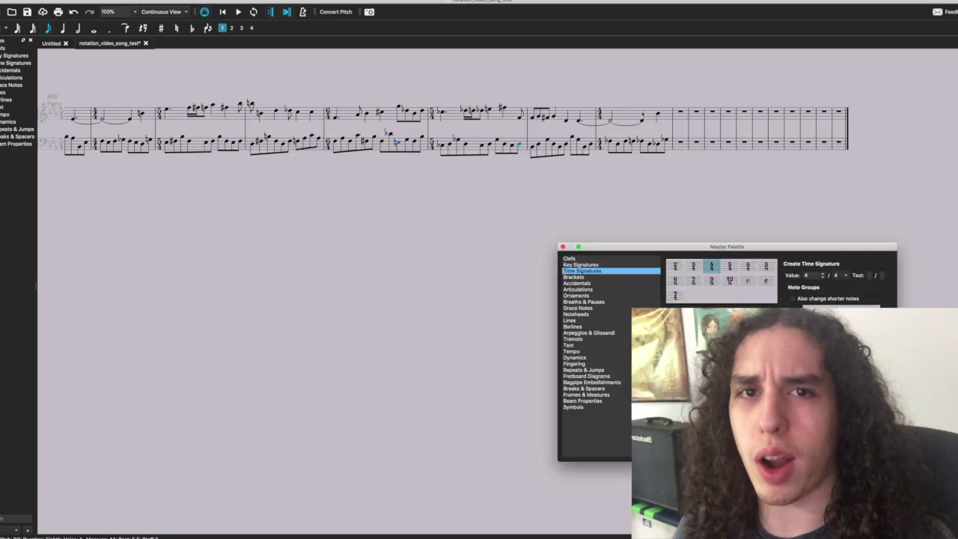
drag(712, 270, 449, 112)
click(561, 247)
- Raise the selected note in measure 44 and play back the rewritten measure
key(Up)
scroll(541, 139, left, 1)
key(space)
key(space)
key(space)
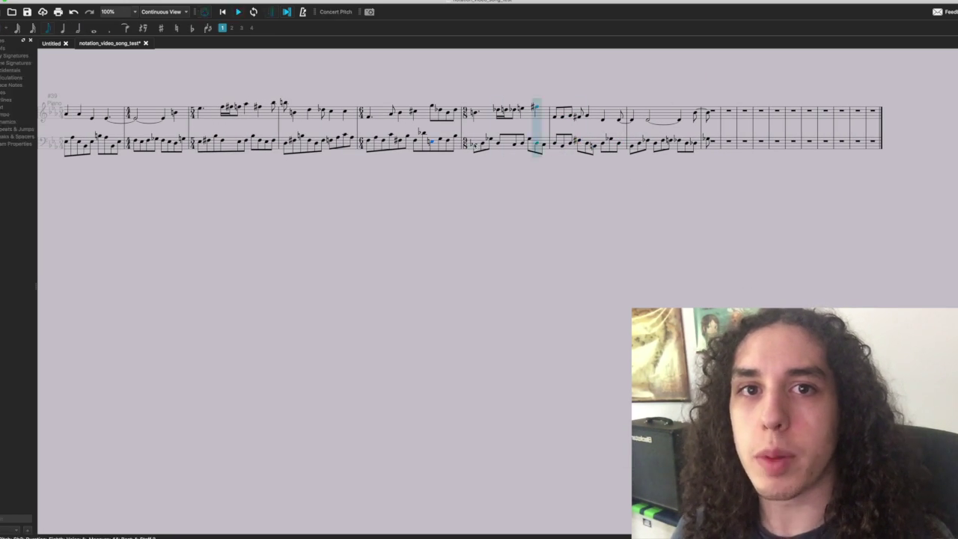
key(space)
- Give the melody note in measure 45 a half-note duration and play from the measure's first bass note
click(577, 116)
key(6)
click(555, 144)
key(space)
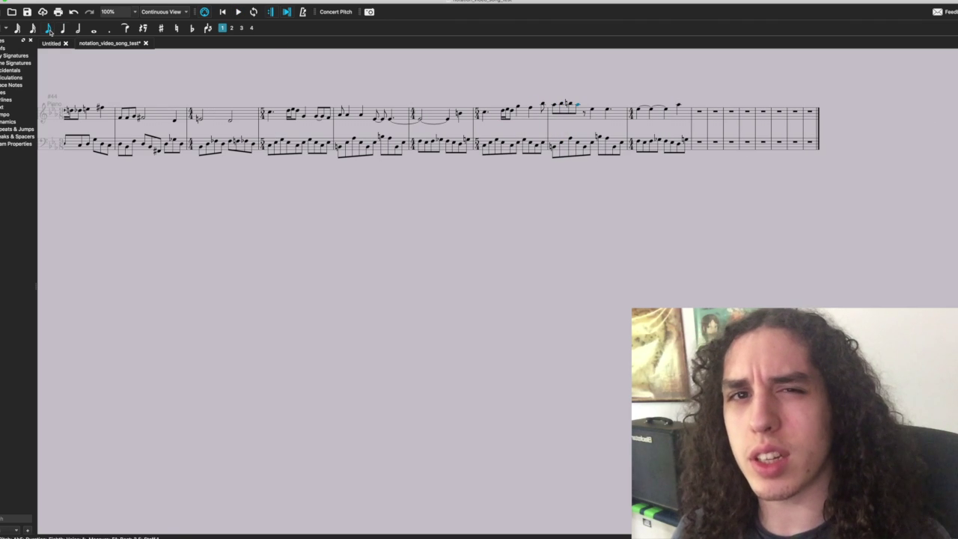
- Rework the closing phrase with measure 52 in 7/8 and whole notes in a 4/4 measure 53, auditioning it between edits
key(space)
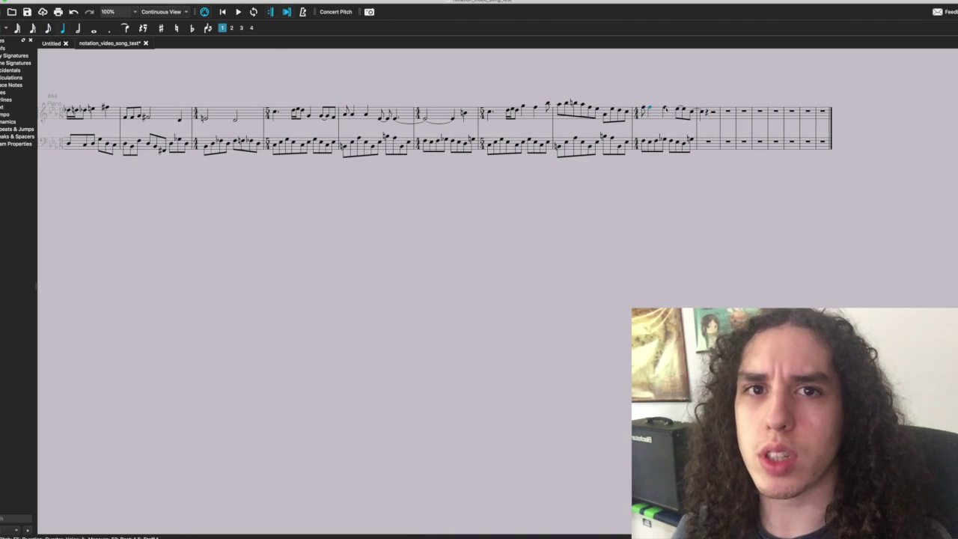
key(space)
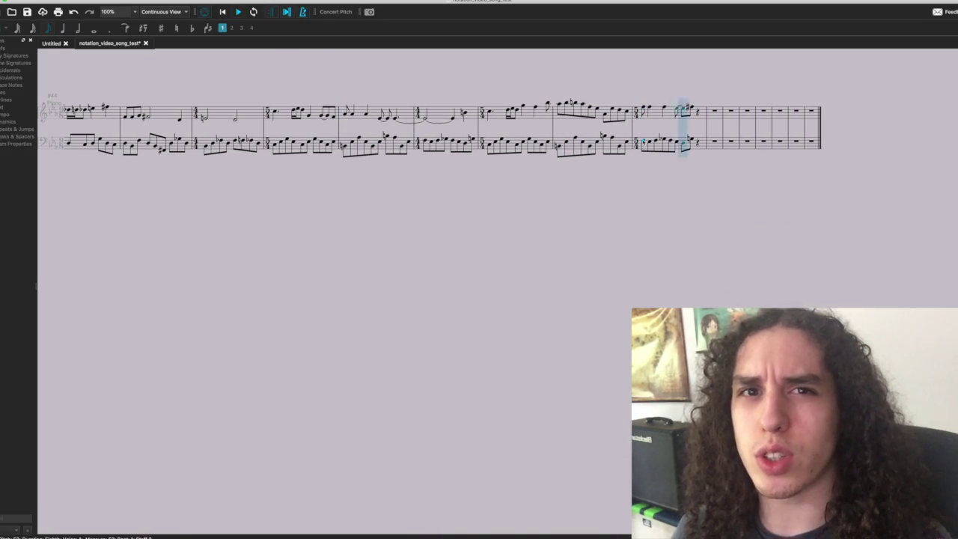
key(space)
click(559, 105)
key(space)
key(space)
key(Down)
key(space)
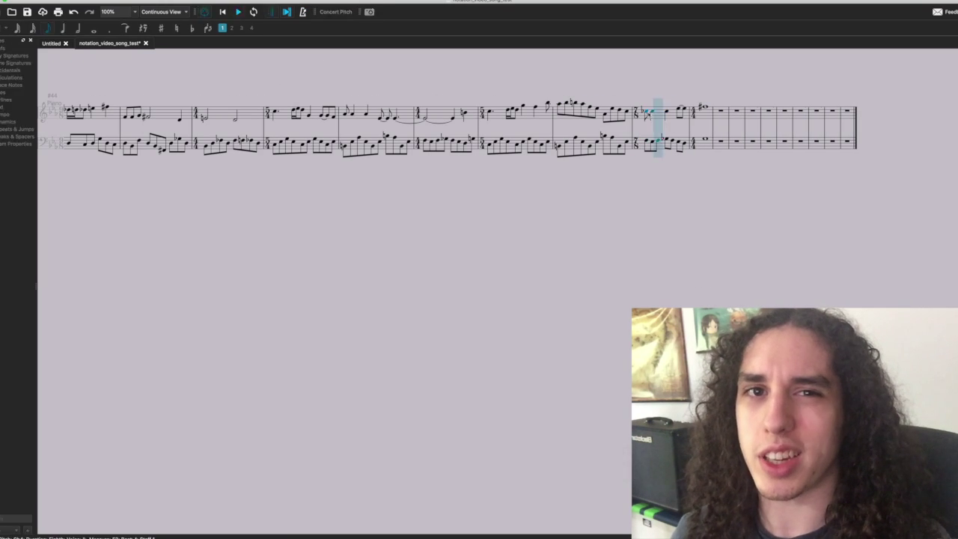
- Lower the middle bass note of measure 52 by two semitones and play back the ending
key(space)
click(659, 146)
key(Down)
key(Down)
key(space)
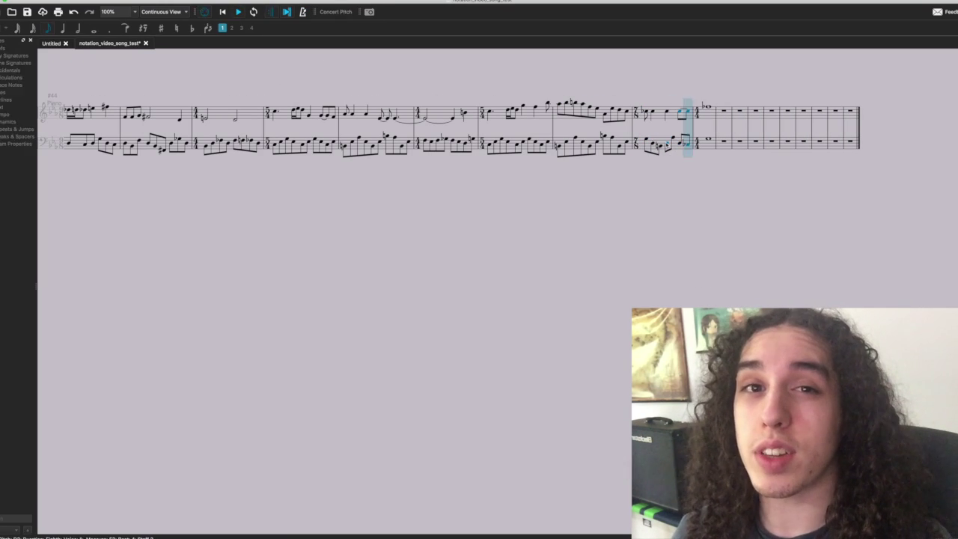
key(space)
- Return to the repeated 5/4 bass section and play the score through to the closing whole notes
drag(611, 157, 798, 157)
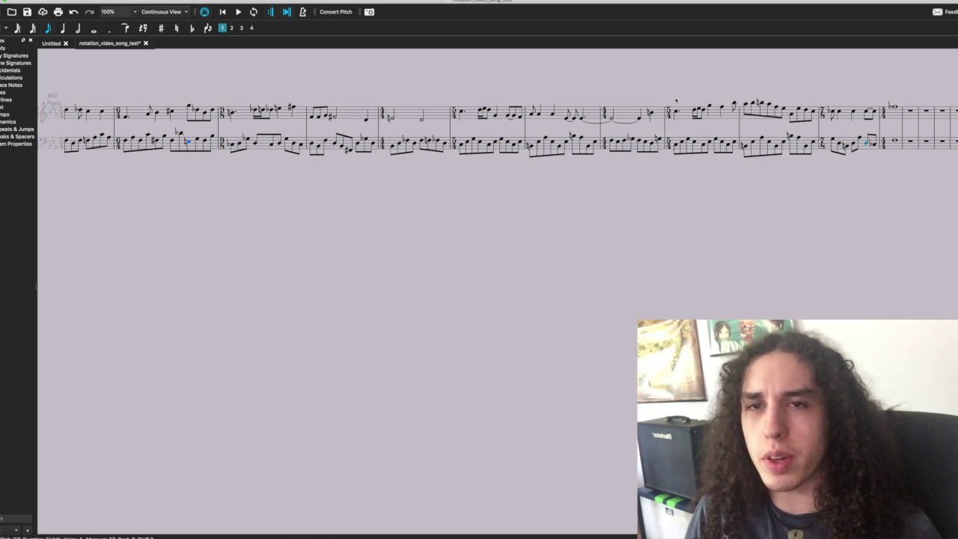
scroll(676, 100, left, 10)
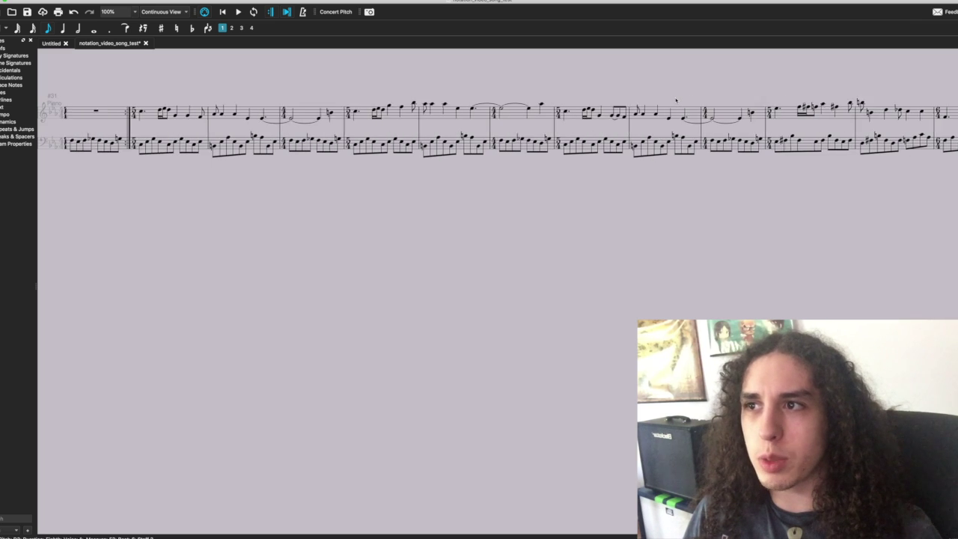
scroll(676, 99, left, 5)
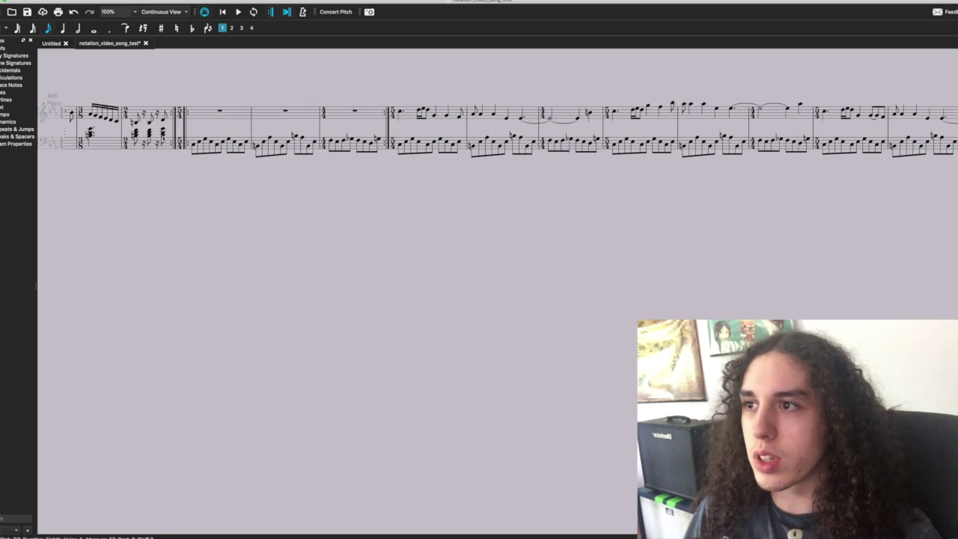
key(space)
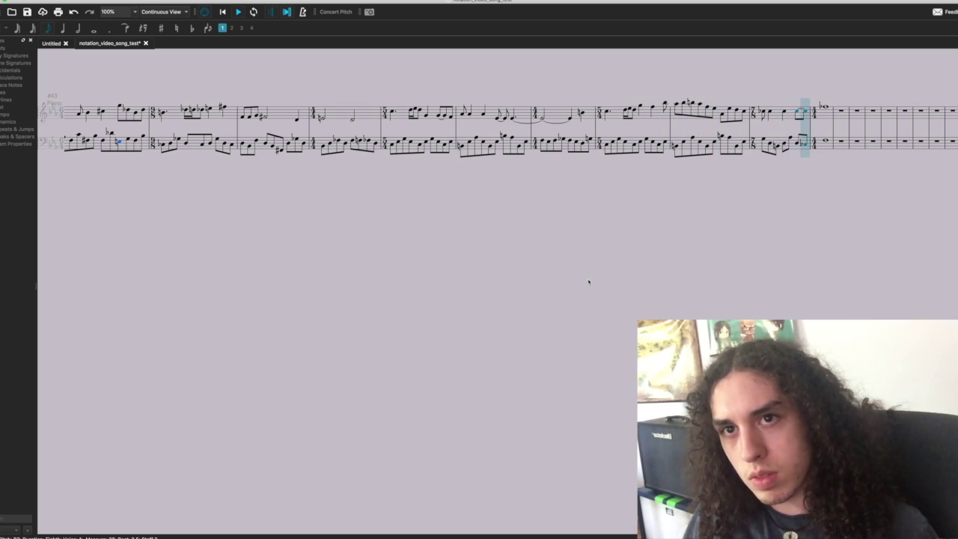
key(space)
- Play the theme from the first bass note of measure 38 into measure 40
scroll(625, 133, left, 10)
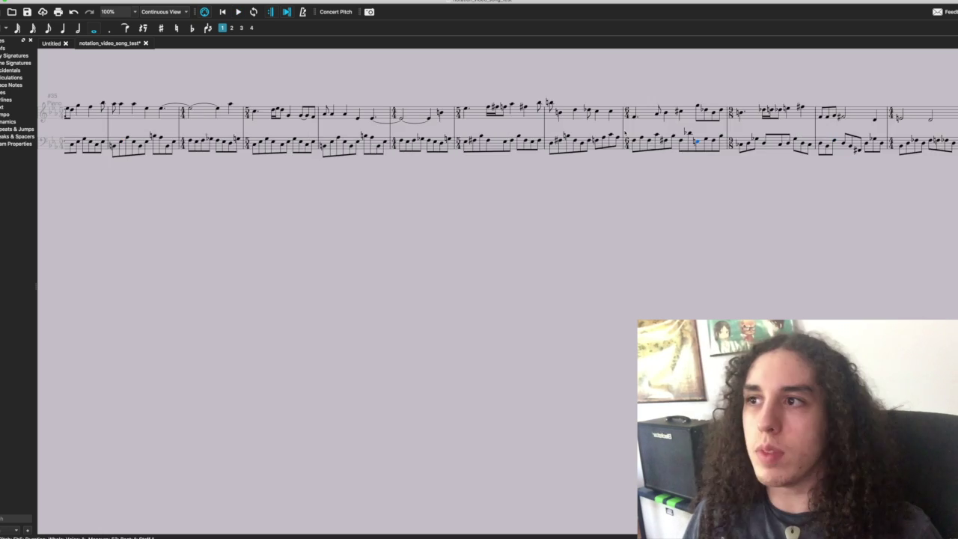
scroll(625, 133, left, 1)
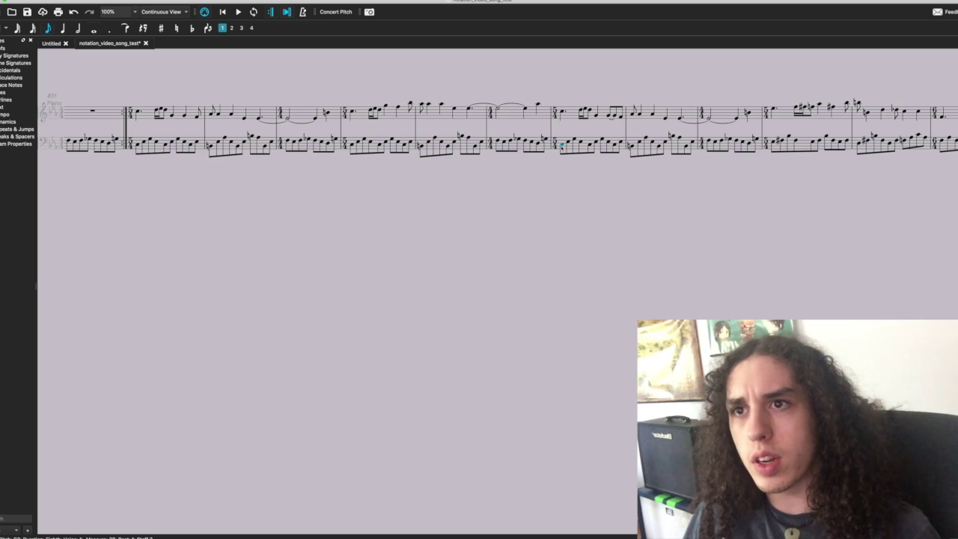
click(562, 147)
key(space)
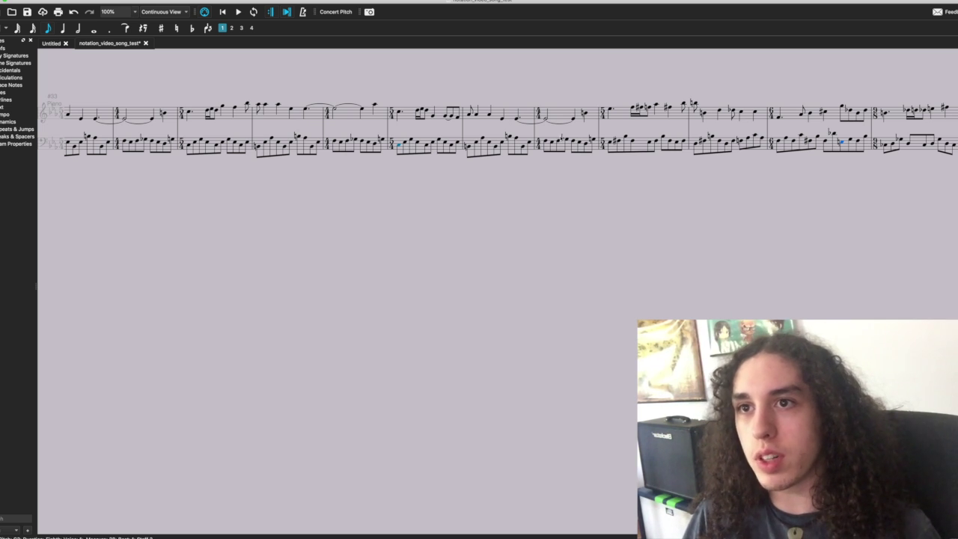
key(space)
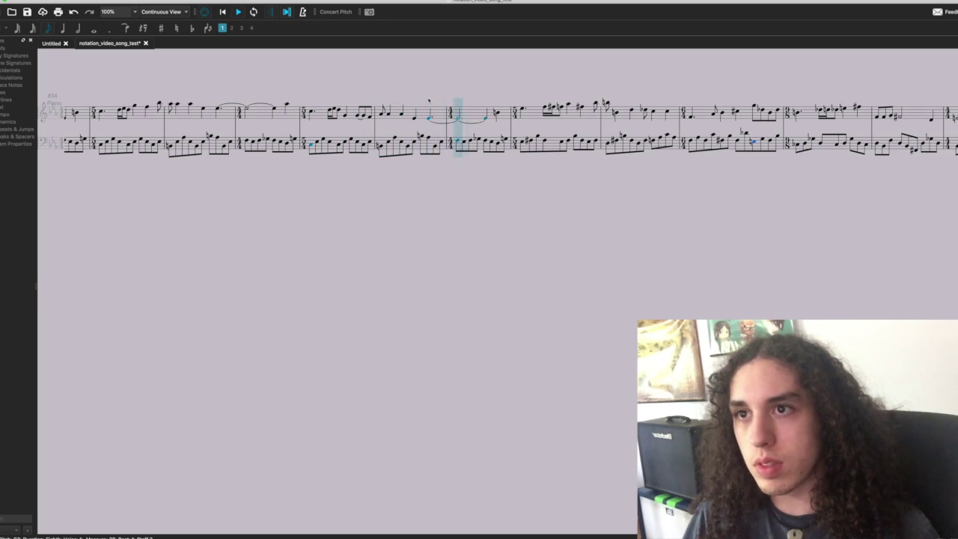
key(space)
- Examine the transition between the last melody note of measure 40 and the first melody note of measure 41
scroll(435, 101, right, 2)
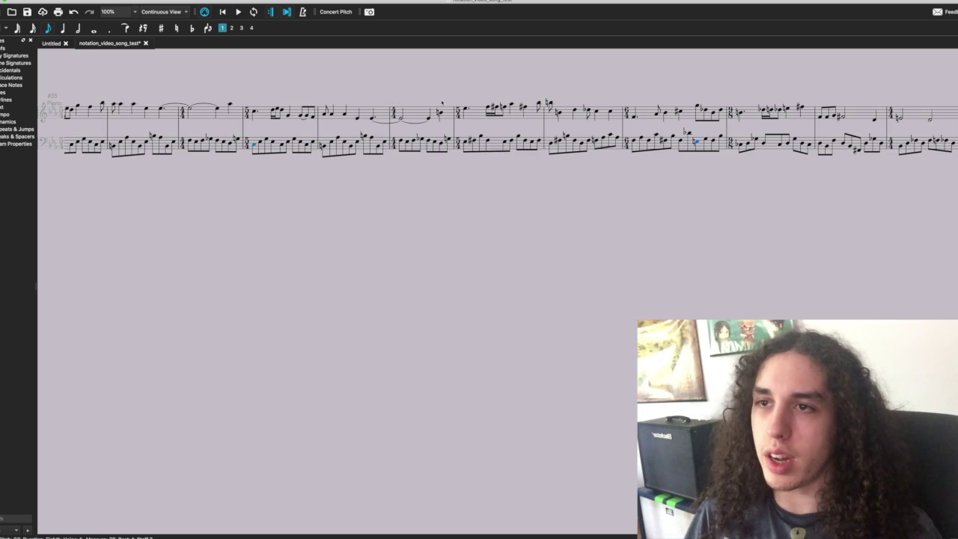
click(442, 114)
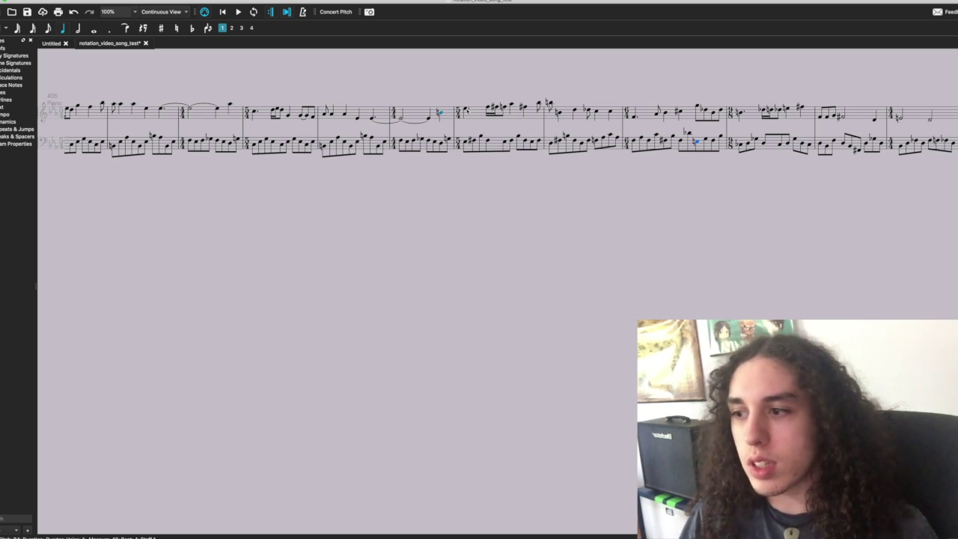
click(467, 109)
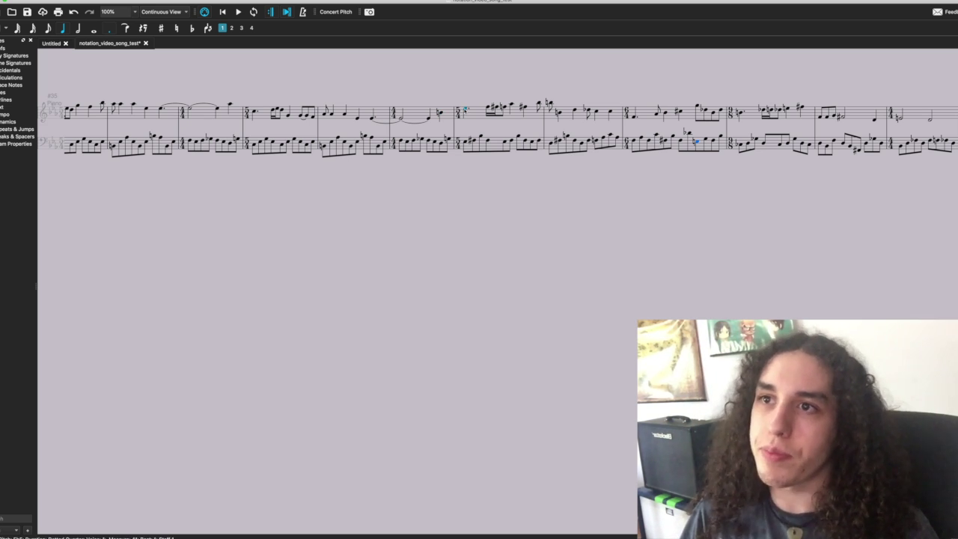
key(space)
key(space)
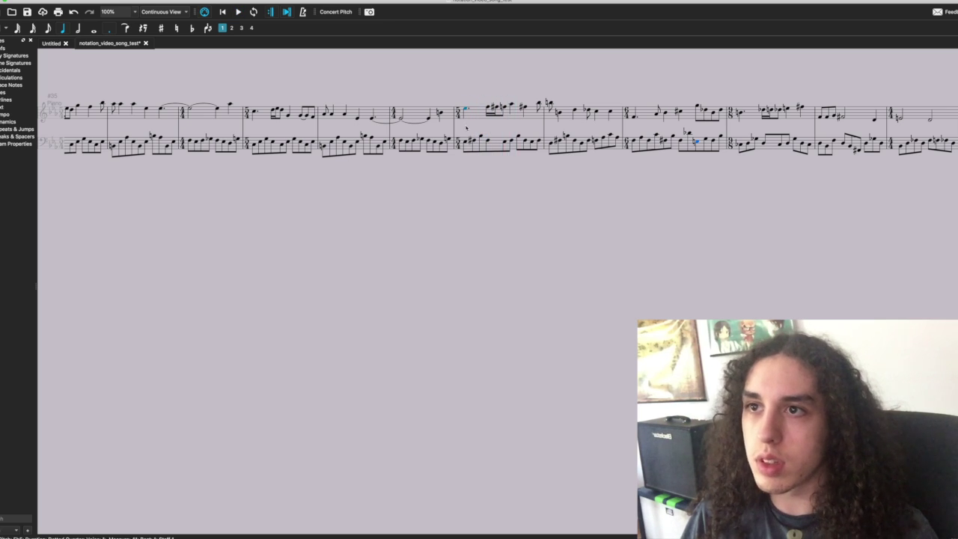
drag(467, 125, 423, 110)
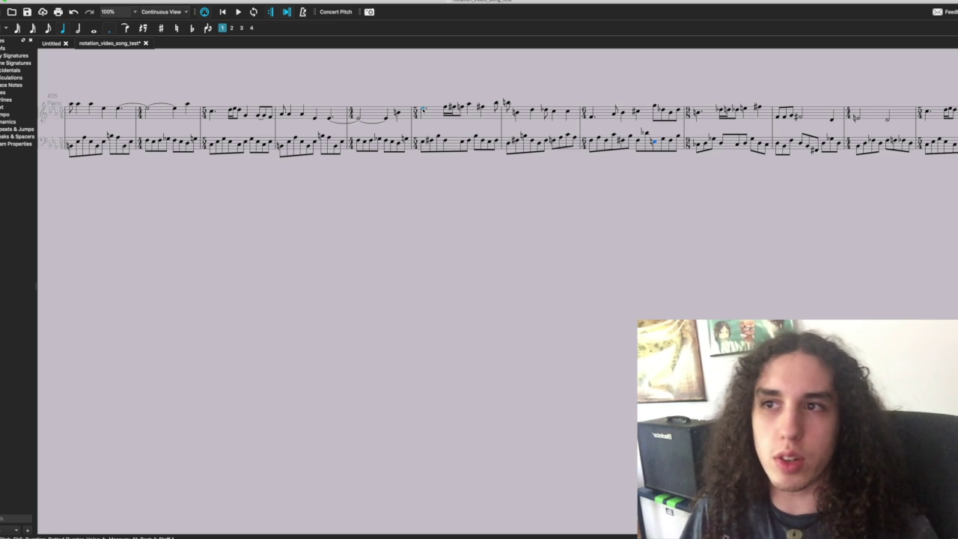
click(398, 113)
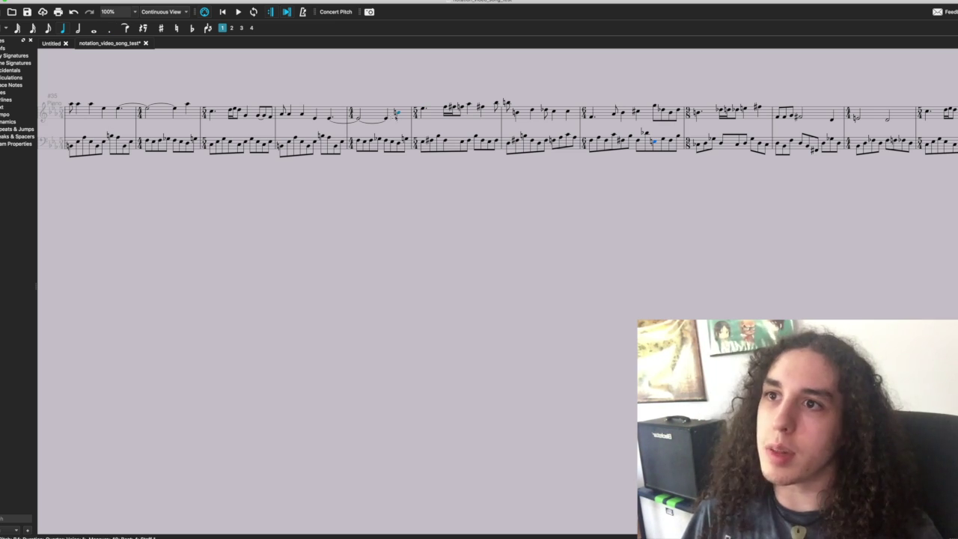
- Check the first melody note of measure 41 and play from the last melody note of measure 40 into measure 42
click(424, 110)
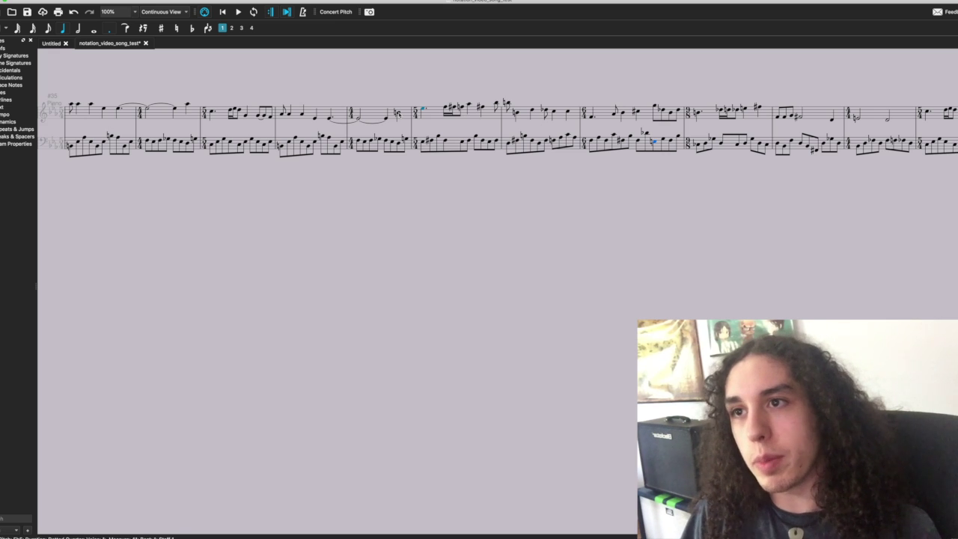
click(398, 114)
key(space)
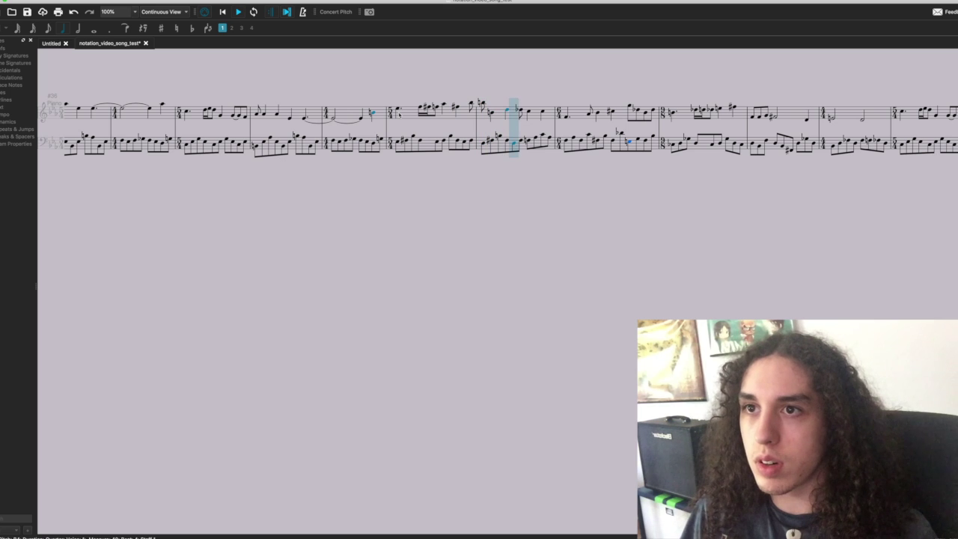
key(space)
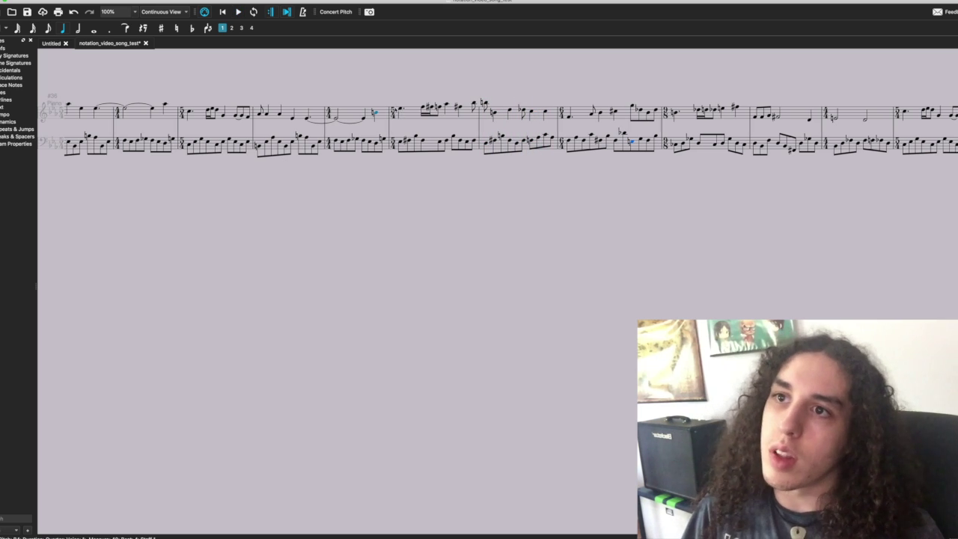
- Play measure 41 from its first melody note up to the start of measure 42
scroll(395, 110, right, 2)
click(335, 110)
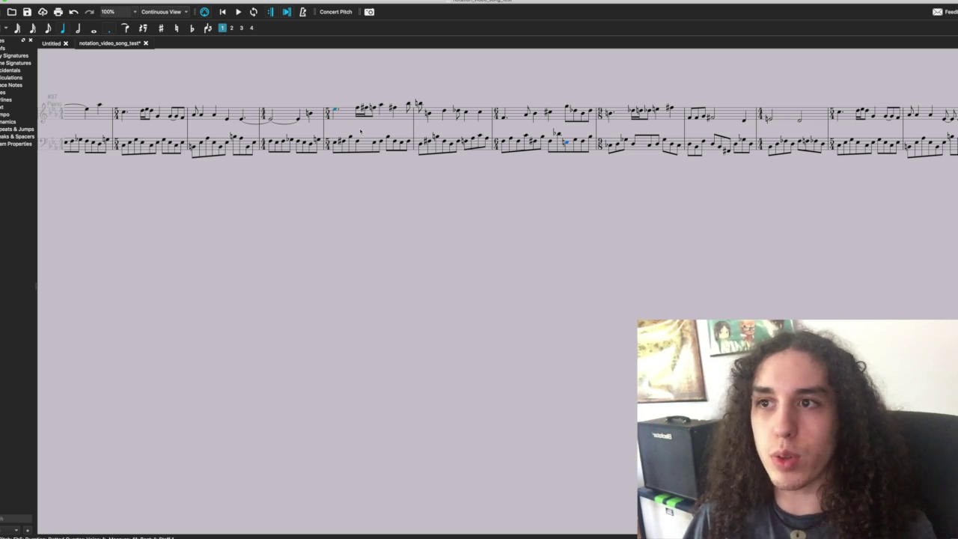
key(space)
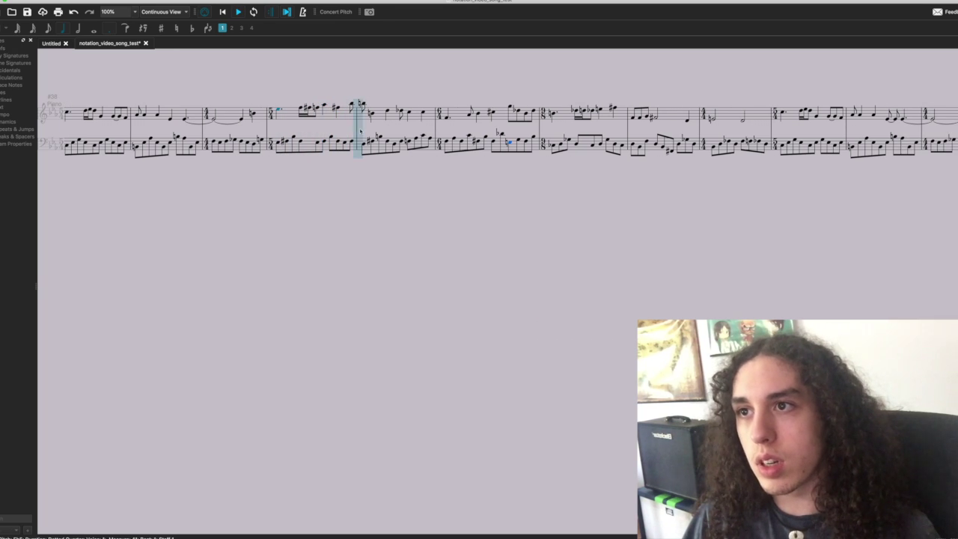
key(space)
- Play the join between measures 41 and 42, starting from the last melody note of 41 and from the first of 42
click(352, 104)
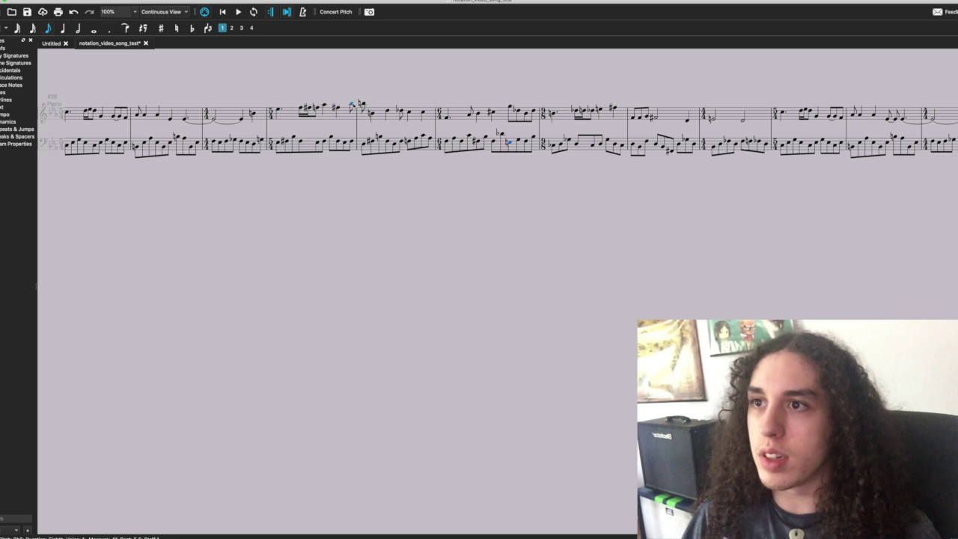
key(space)
key(space)
click(362, 104)
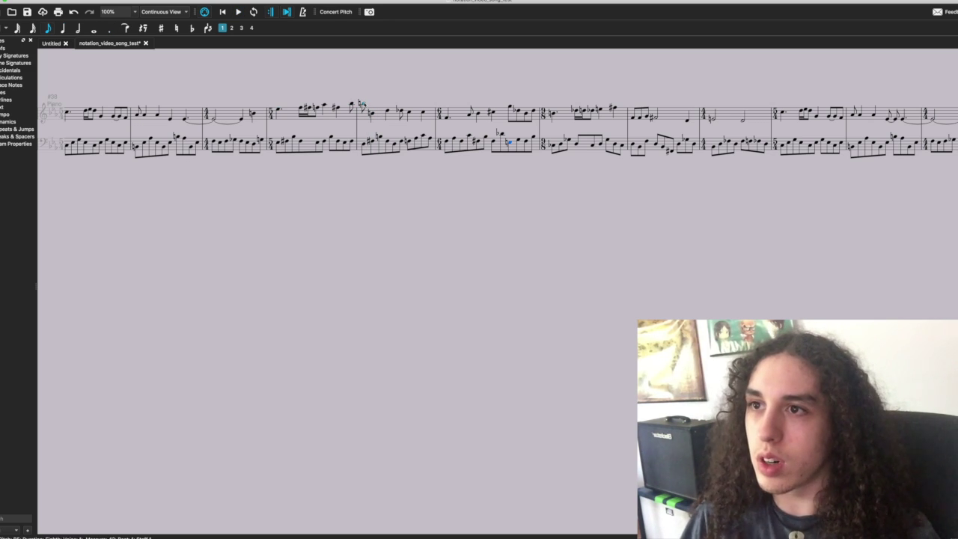
key(space)
key(space)
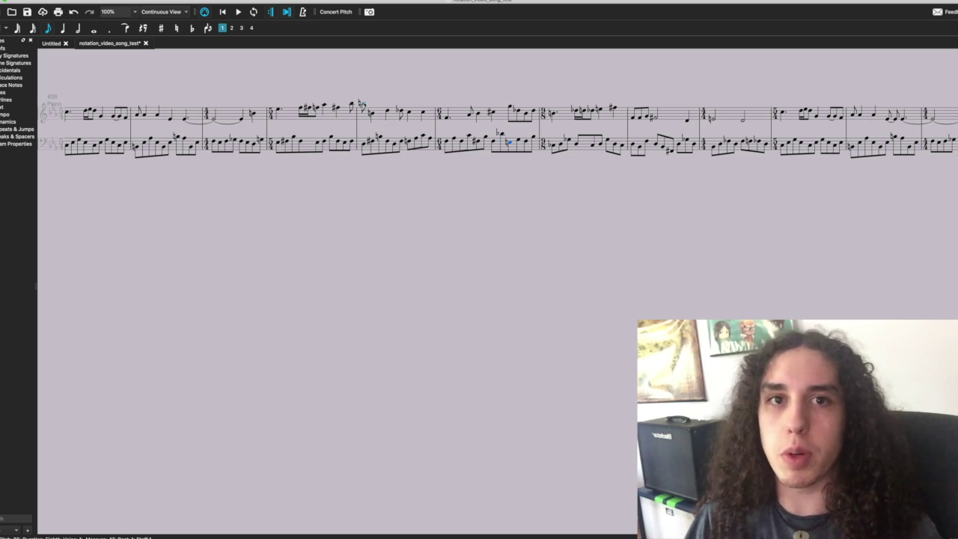
- Play the rest of measure 42 from the melody quarter note on beat 2.5
scroll(364, 104, right, 1)
click(359, 110)
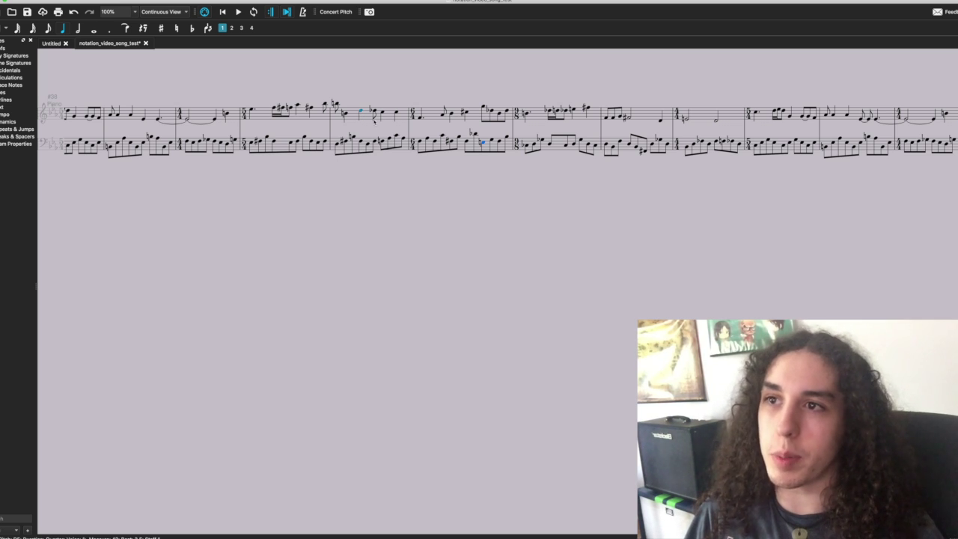
key(space)
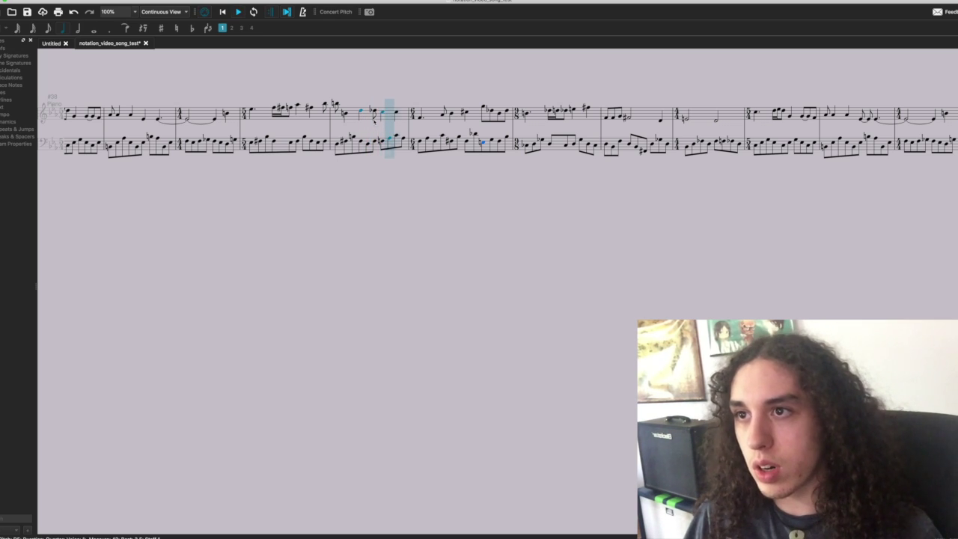
key(space)
- Respell the flat melody eighth note in measure 42 as a sharp and play from it
key(4)
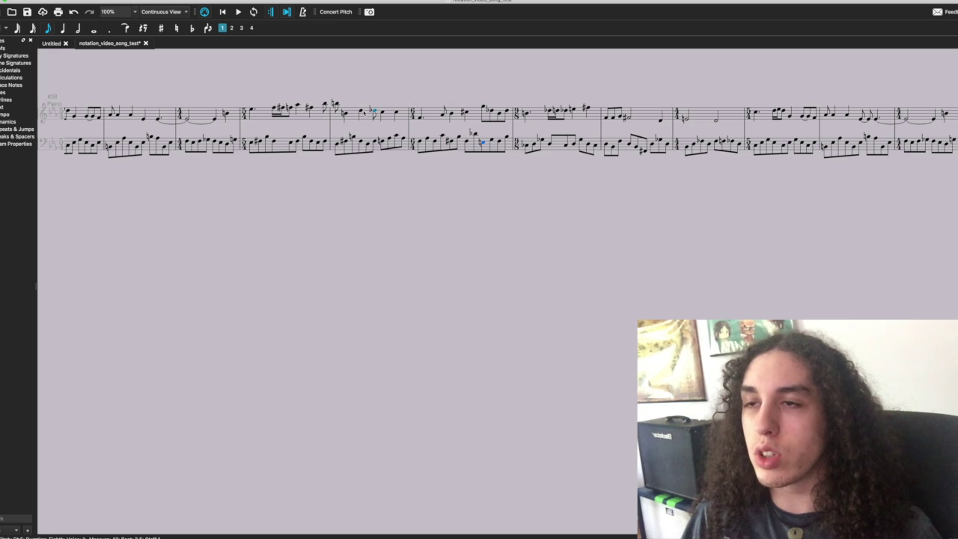
click(361, 111)
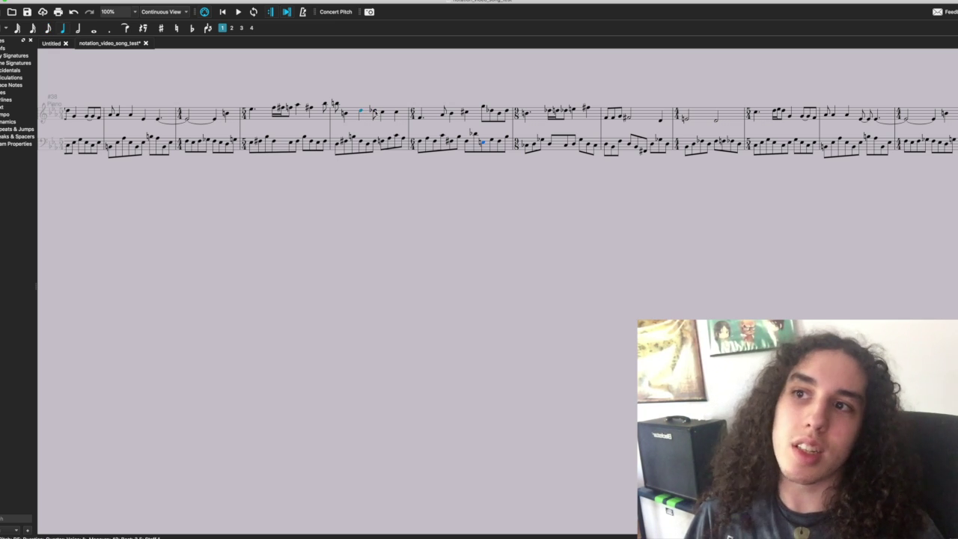
key(Right)
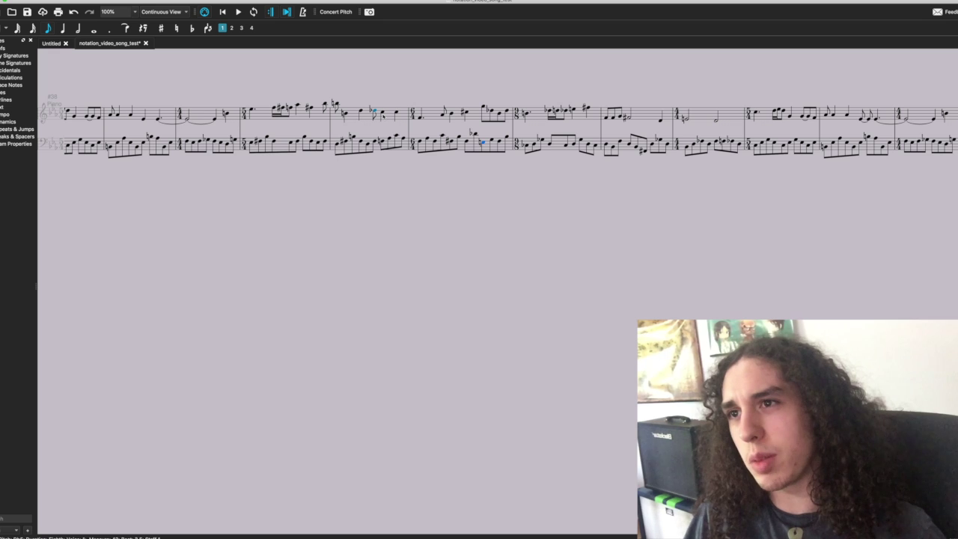
key(Down)
key(Up)
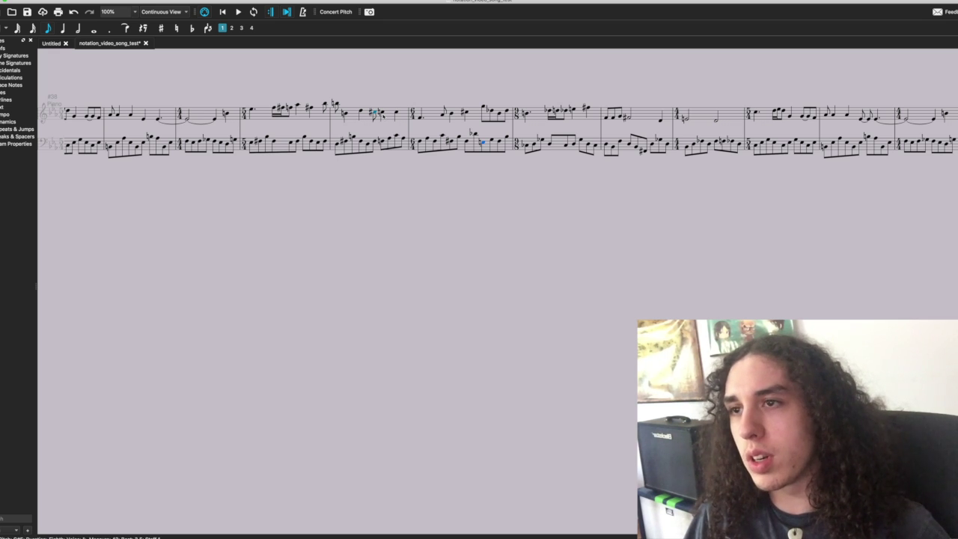
key(space)
key(space)
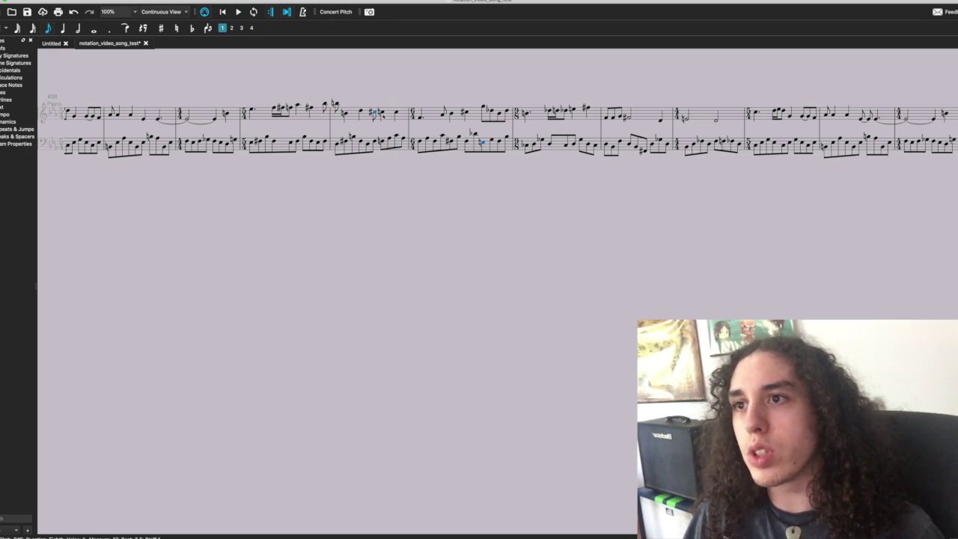
- Play from the quarter note after the respelled sharp in measure 42 and examine the three descending melody notes individually
key(Right)
key(space)
key(space)
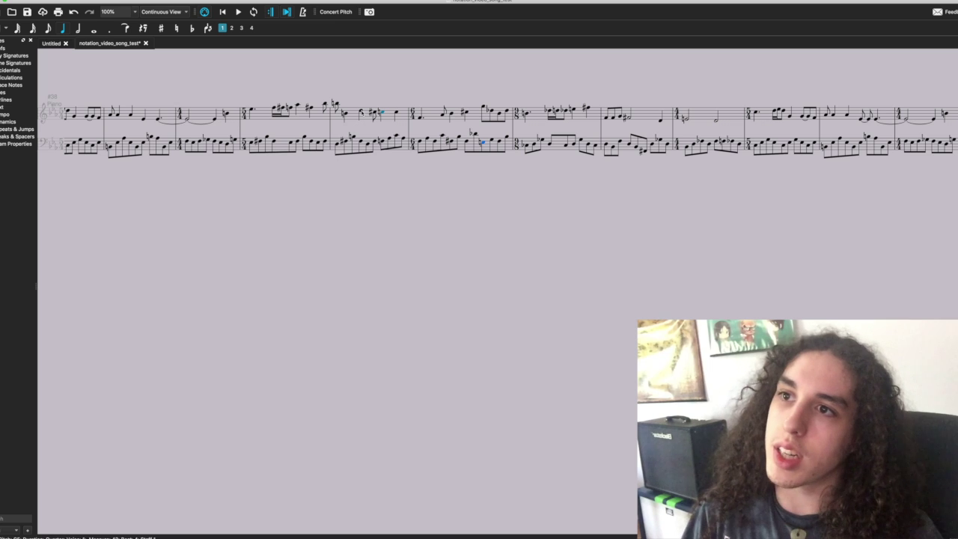
click(361, 112)
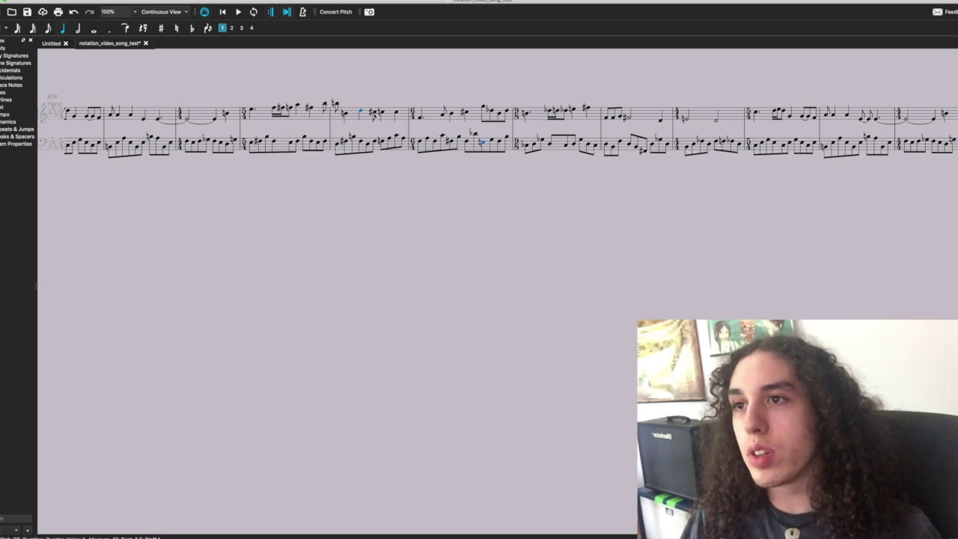
click(375, 113)
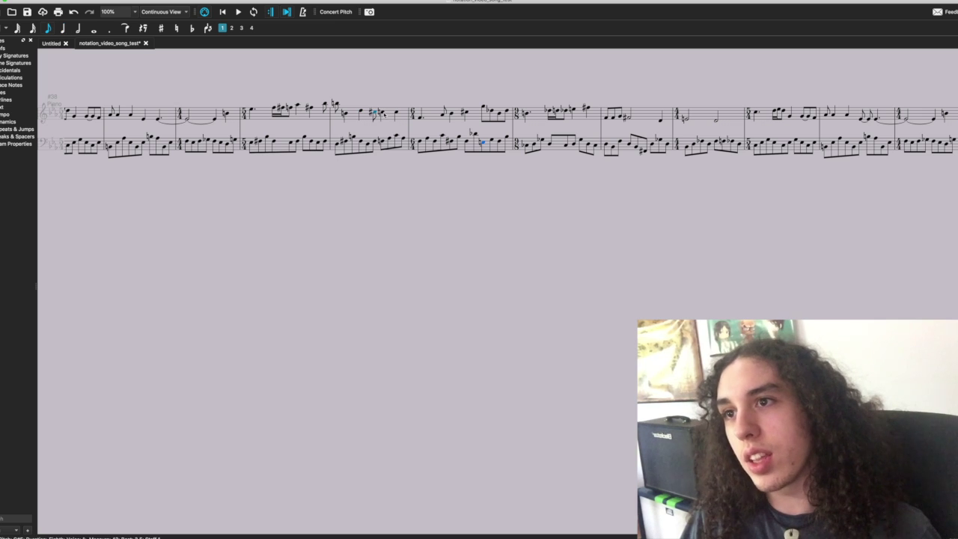
click(383, 113)
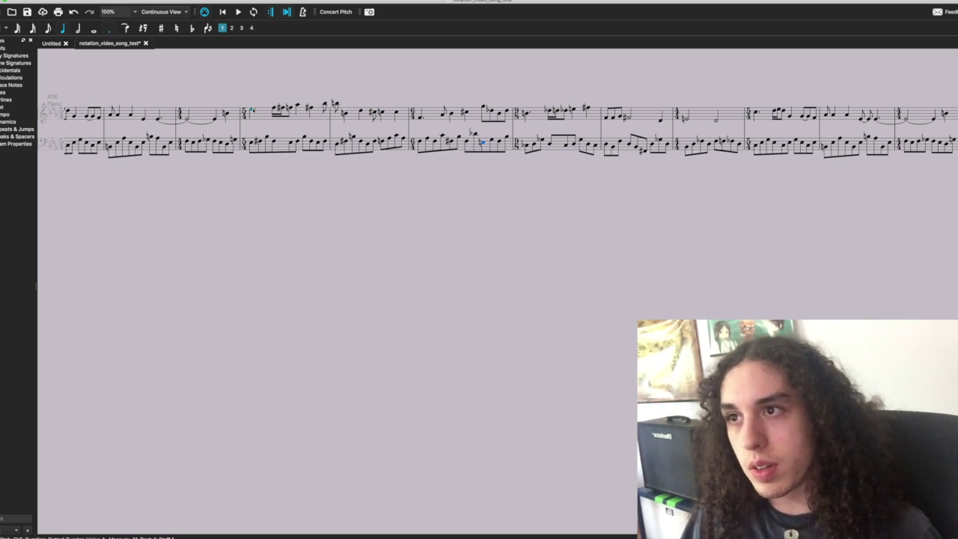
- Play measures 41 and 42 from the opening dotted quarter note, and replay from the natural quarter note in measure 42
key(space)
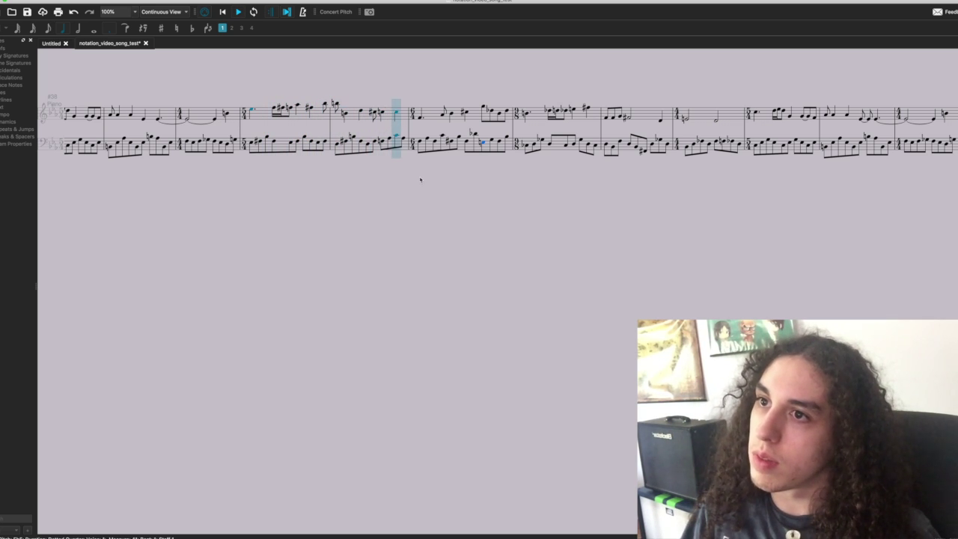
key(space)
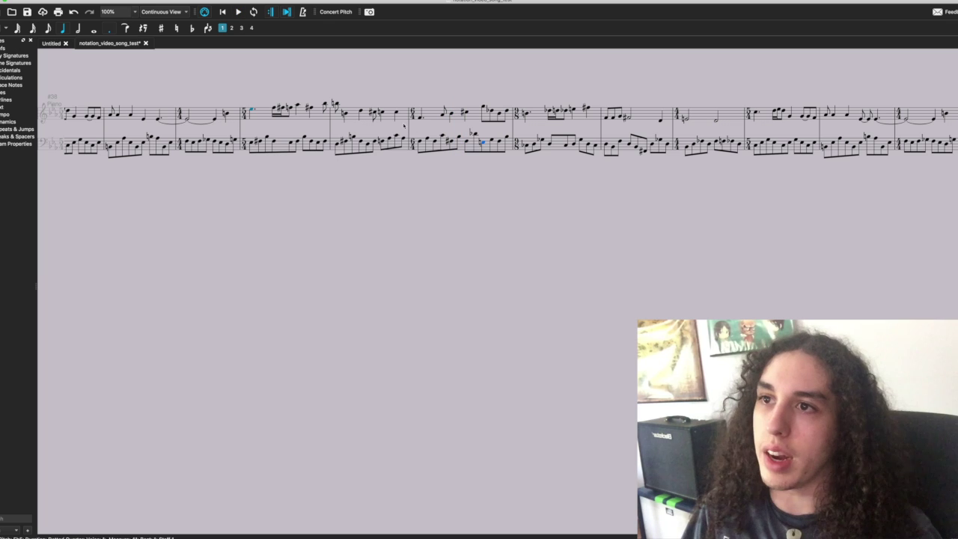
key(space)
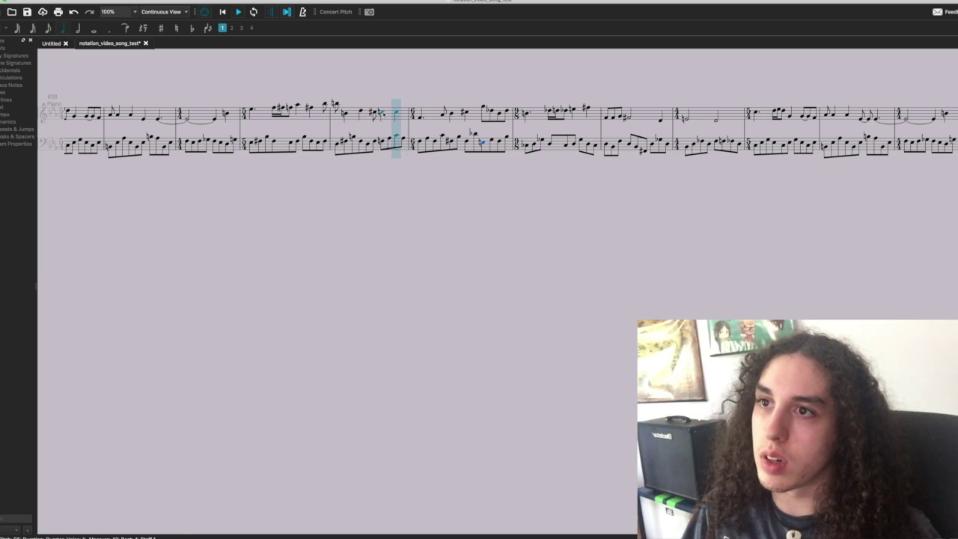
key(space)
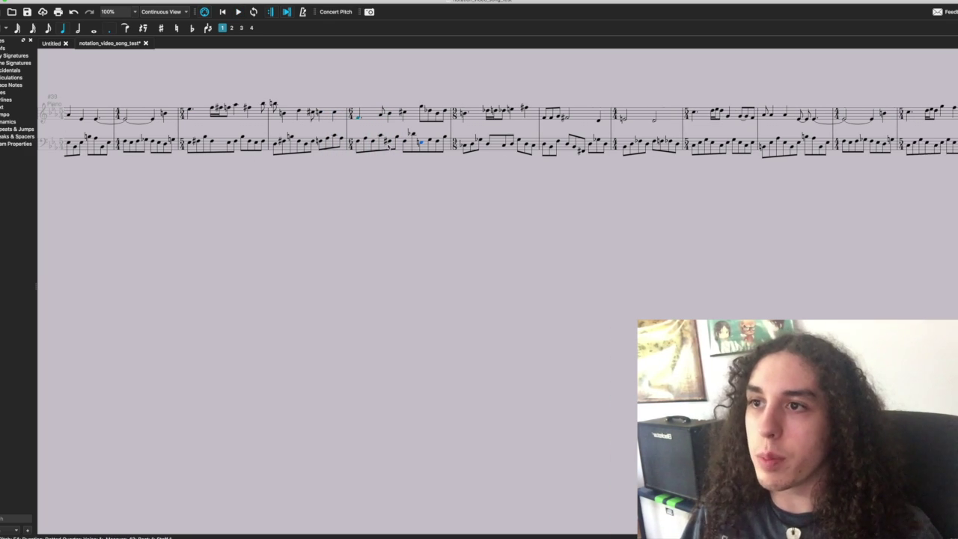
- Play the opening of measure 43 and check its first three melody notes
key(space)
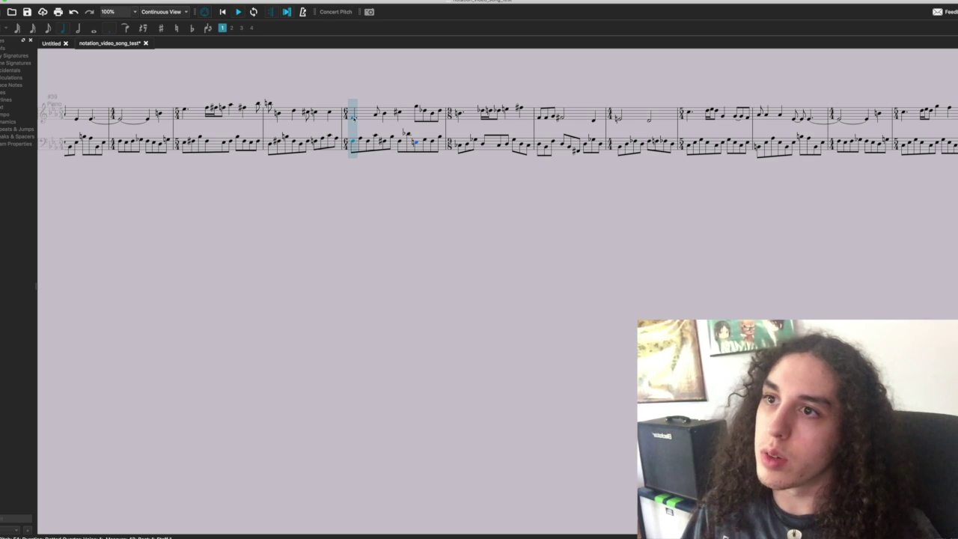
key(space)
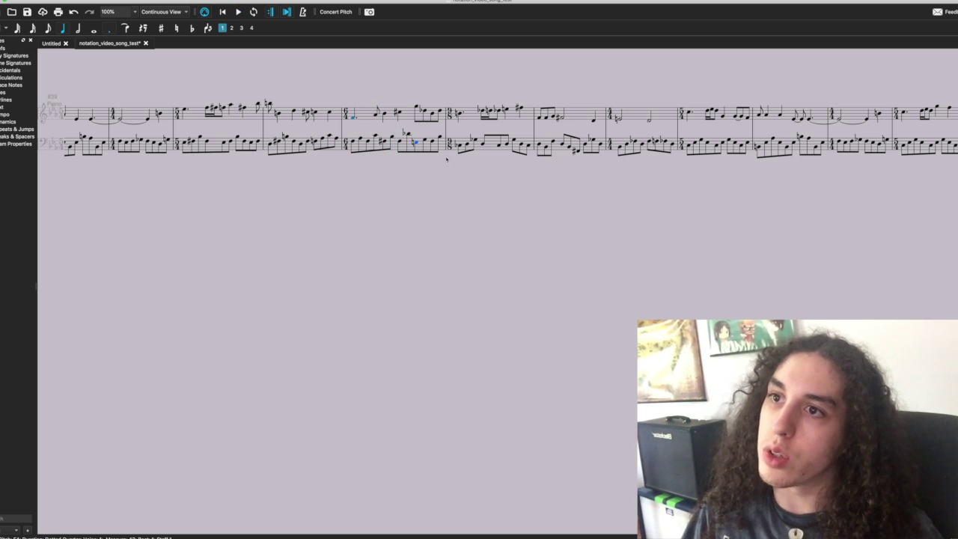
key(Right)
key(Right)
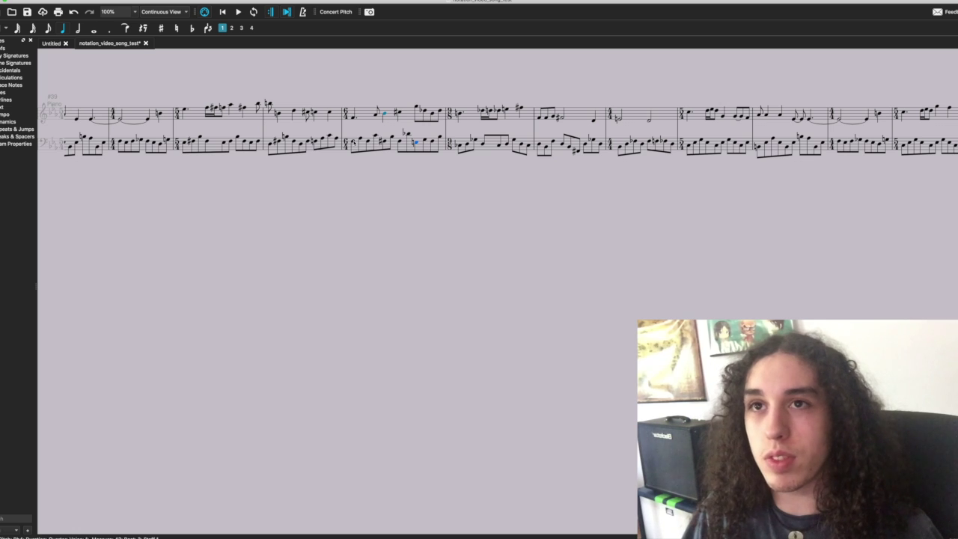
- Respell the flat bass note just before beat 5 of measure 43 as a sharp and check the bass notes that follow it
click(417, 142)
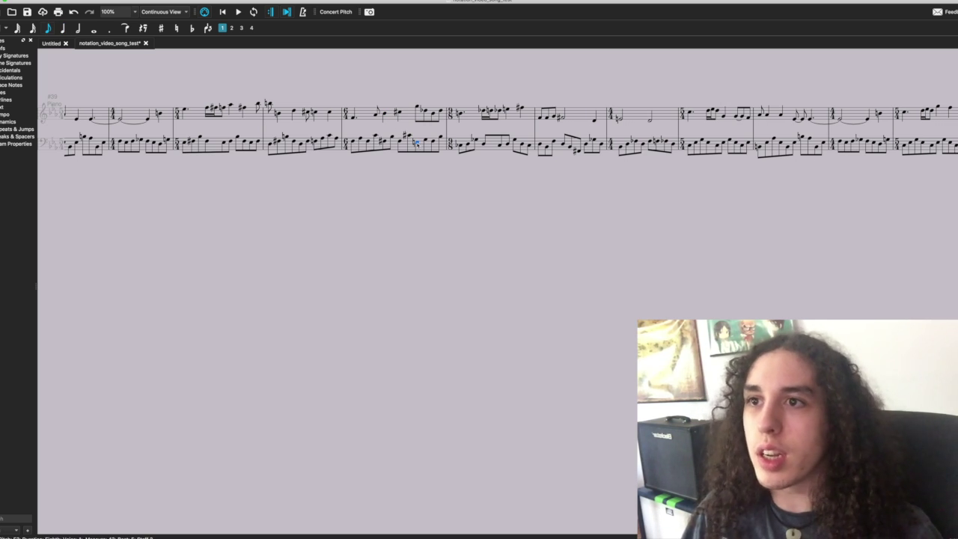
key(Right)
key(Right)
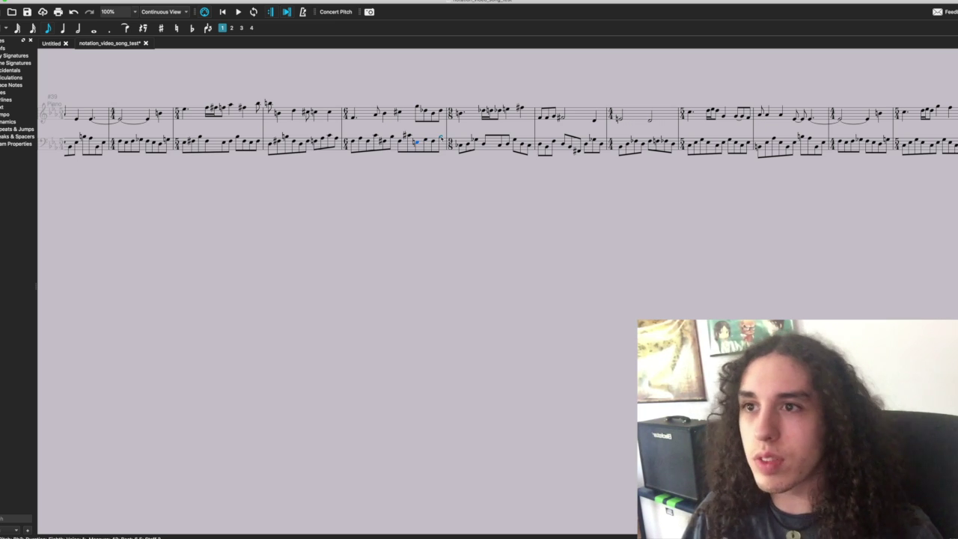
- Examine the closing eighth notes of measure 43's melody one by one
scroll(441, 139, right, 1)
click(425, 111)
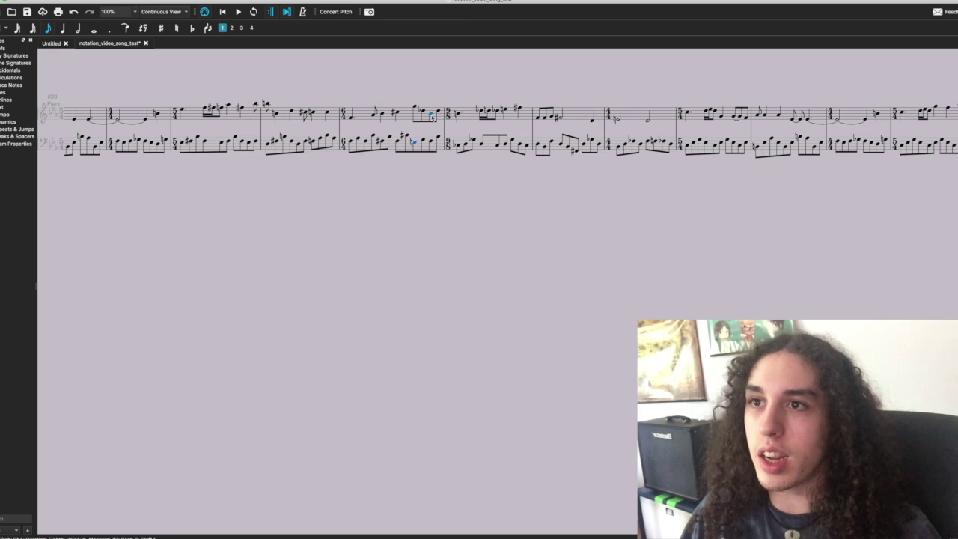
key(Right)
key(Right)
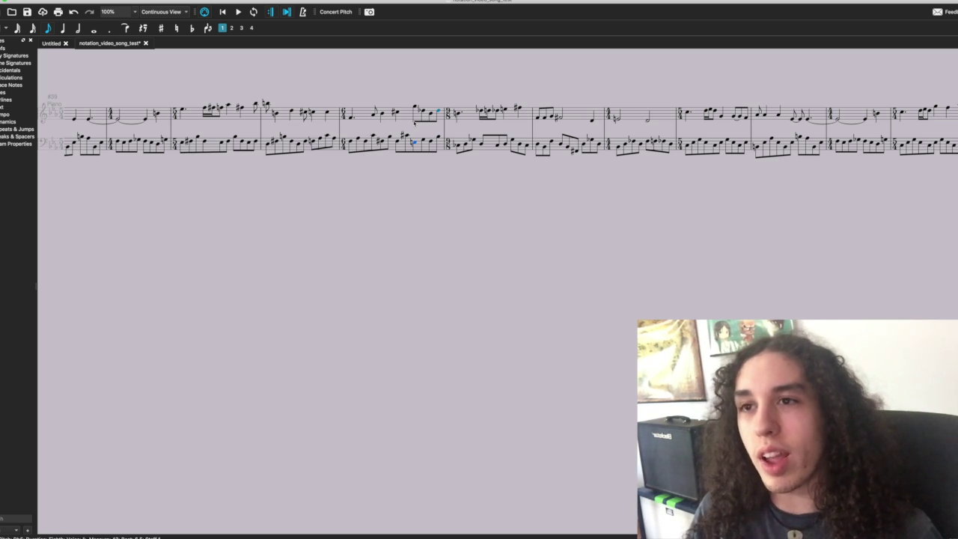
- Play measure 43 from its first bass note, and play from the first melody note of measure 44 into measure 46
scroll(414, 122, right, 2)
scroll(414, 122, left, 1)
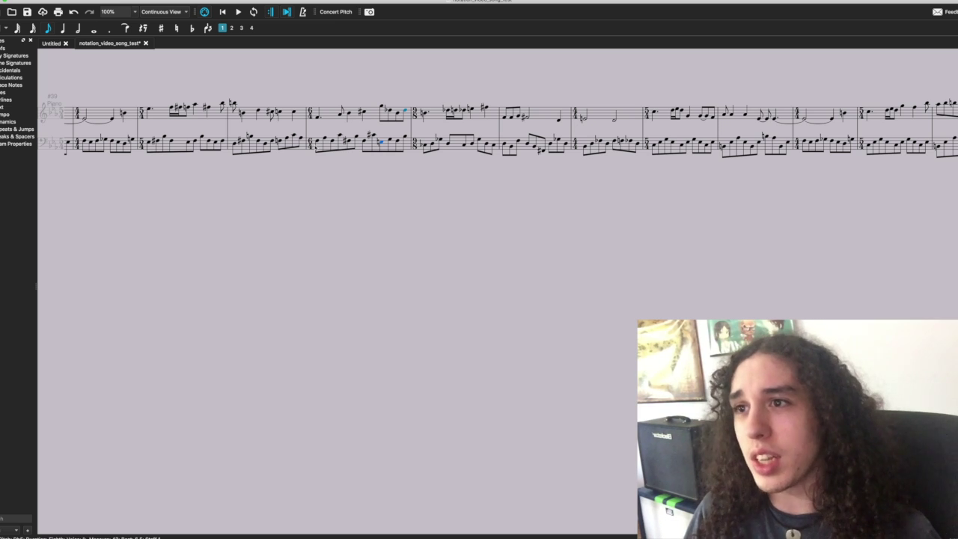
click(318, 142)
key(space)
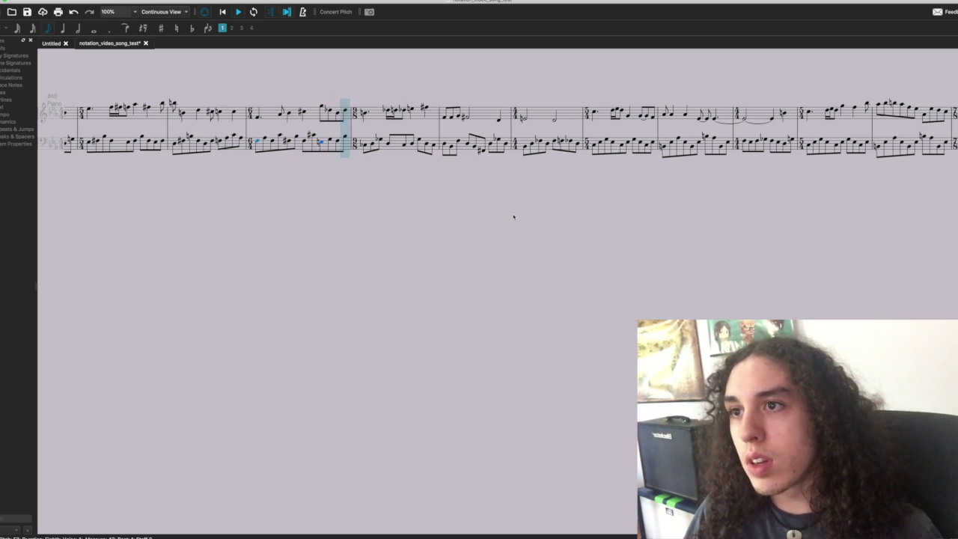
key(space)
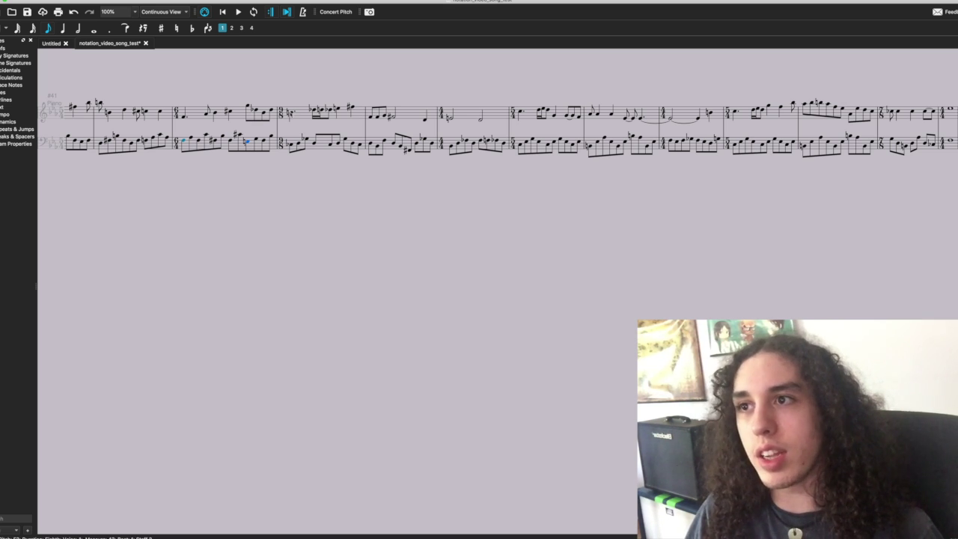
key(space)
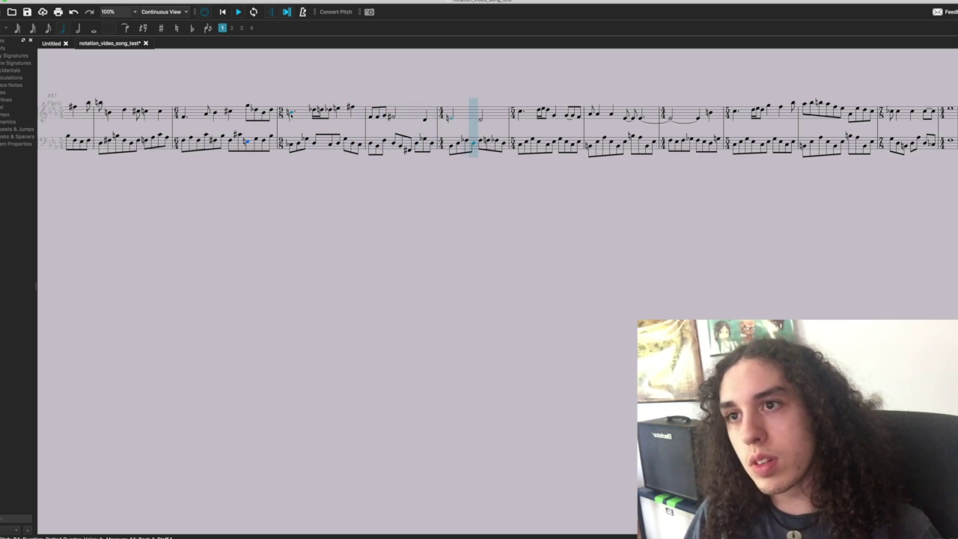
key(space)
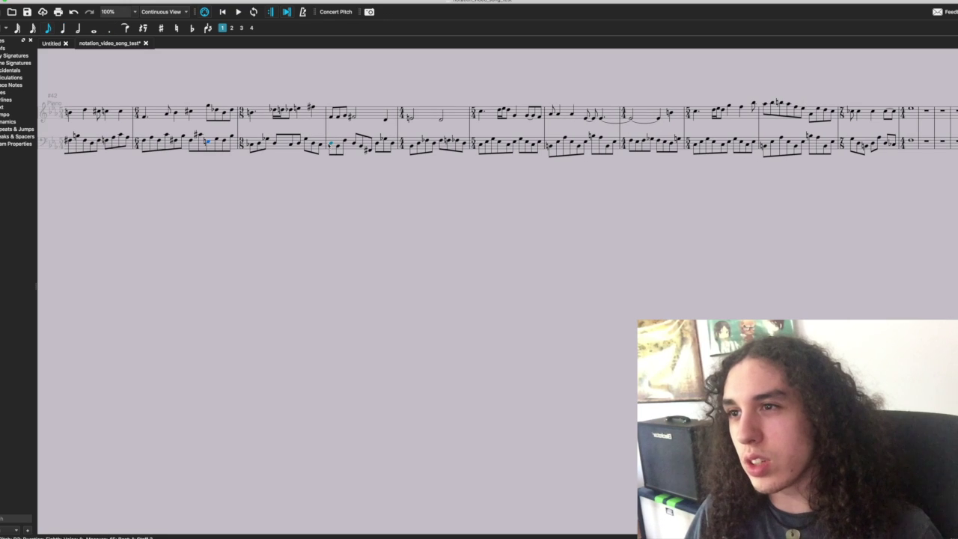
- Apply a 5/4 time signature to measure 44 and a 4/4 time signature to measure 45
key(ctrl+Up)
click(749, 360)
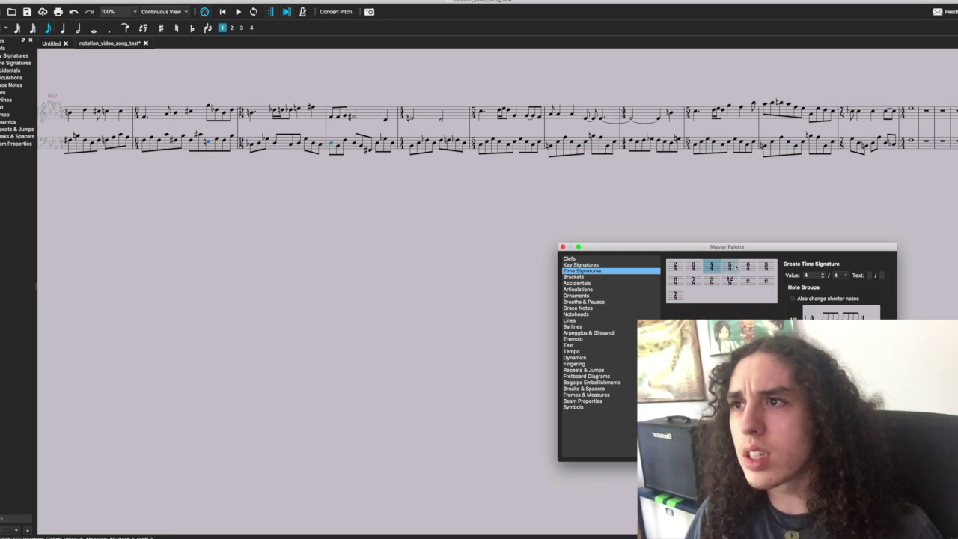
mouse_move(737, 266)
mouse_down()
mouse_move(398, 195)
mouse_move(273, 148)
mouse_up()
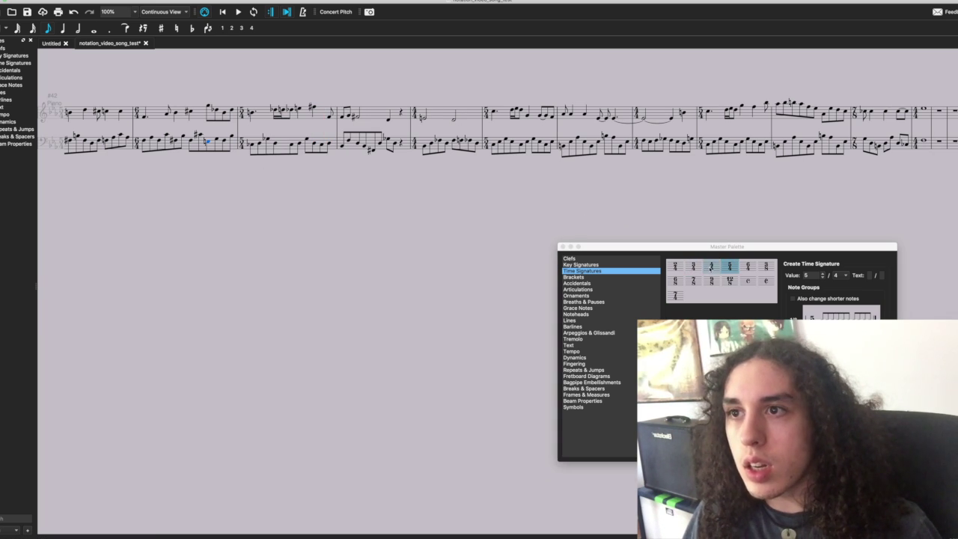
mouse_move(711, 267)
mouse_down()
mouse_move(441, 144)
mouse_move(385, 140)
mouse_up()
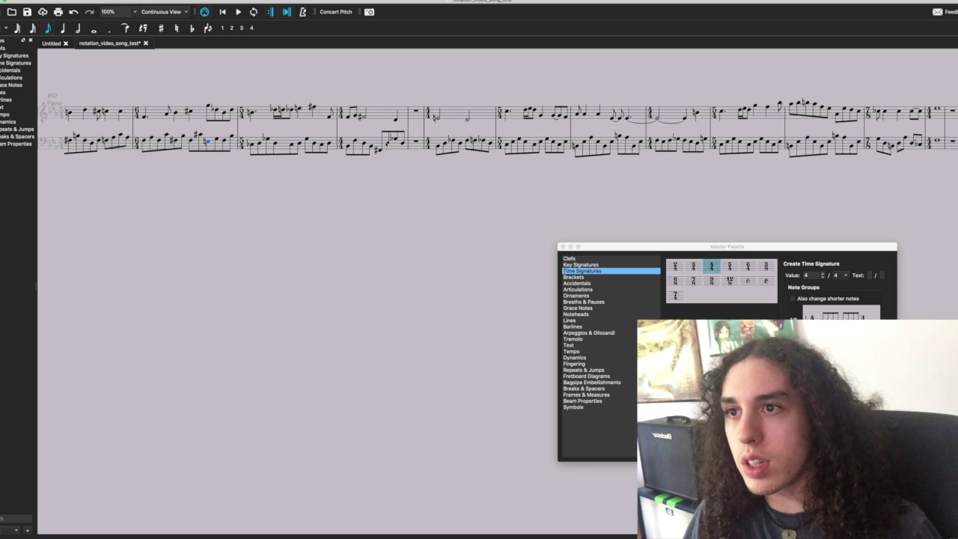
- Delete the empty leftover measure 46 from the score
click(412, 146)
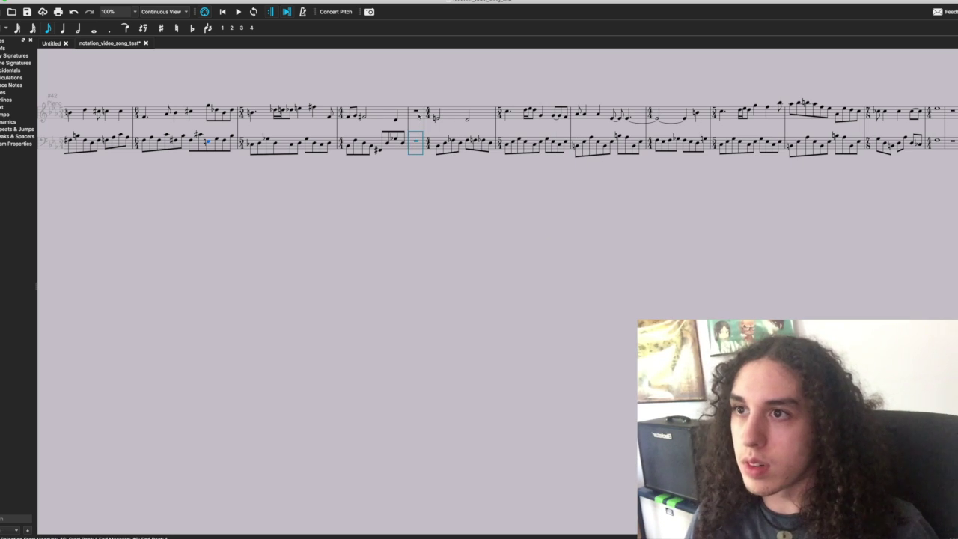
key(Escape)
click(418, 115)
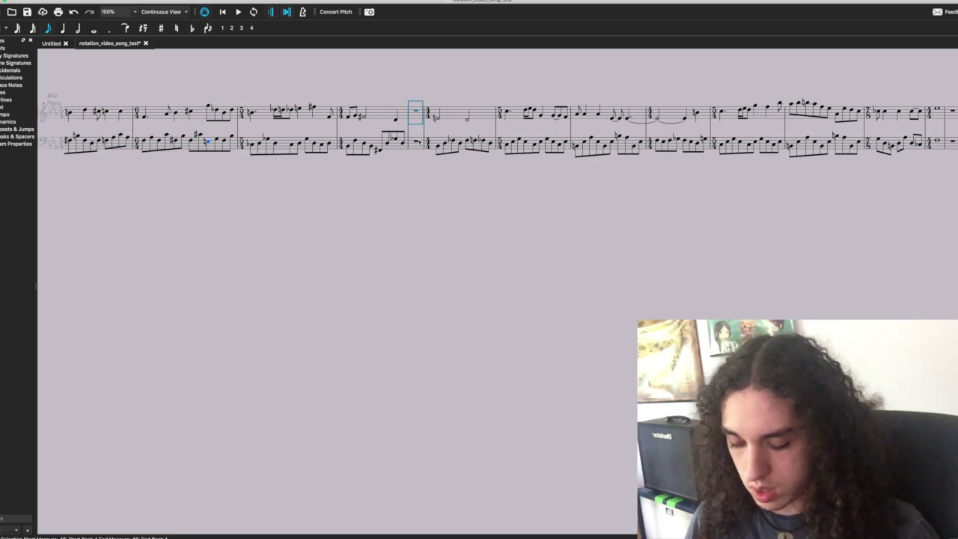
key(super+BackSpace)
- Play from the bass note on beat 4 of measure 44, and from the first bass note of measure 45
click(307, 140)
key(space)
key(space)
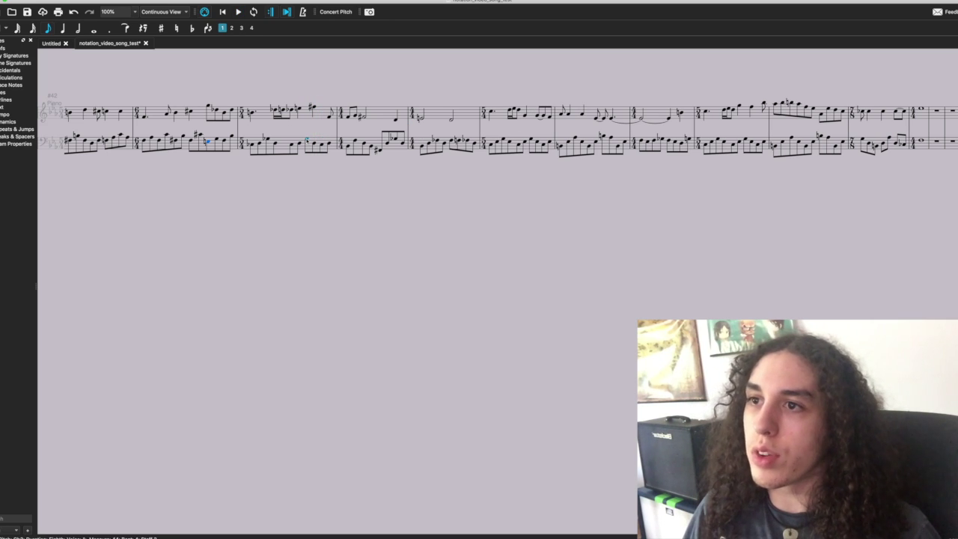
click(348, 147)
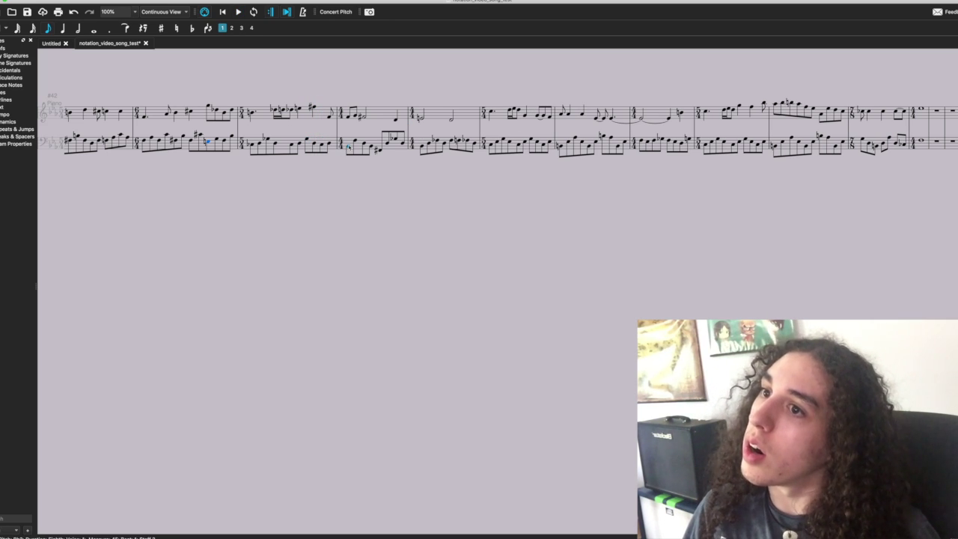
key(space)
key(space)
- Check the bass notes on beats 4 and 5 of measure 44, and play from its last melody note into measure 45
click(331, 117)
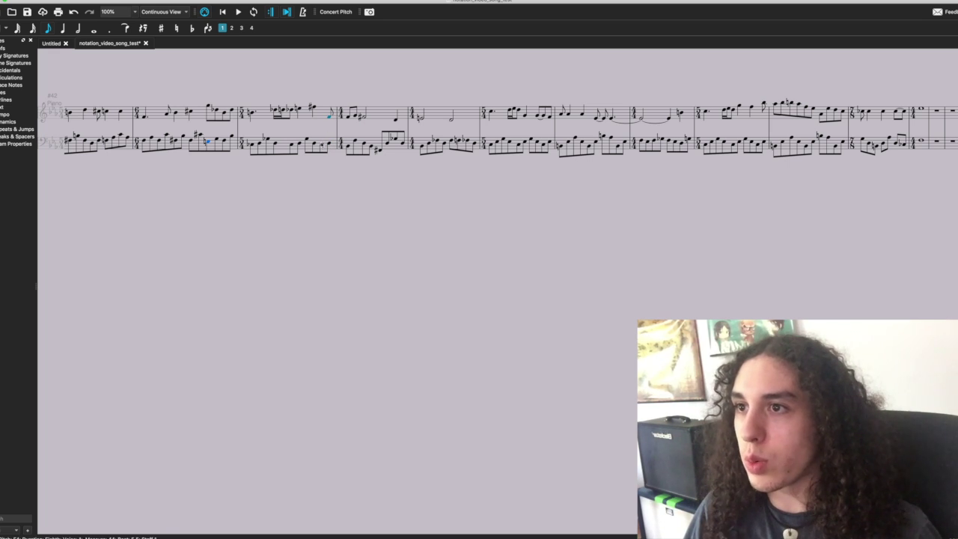
click(321, 146)
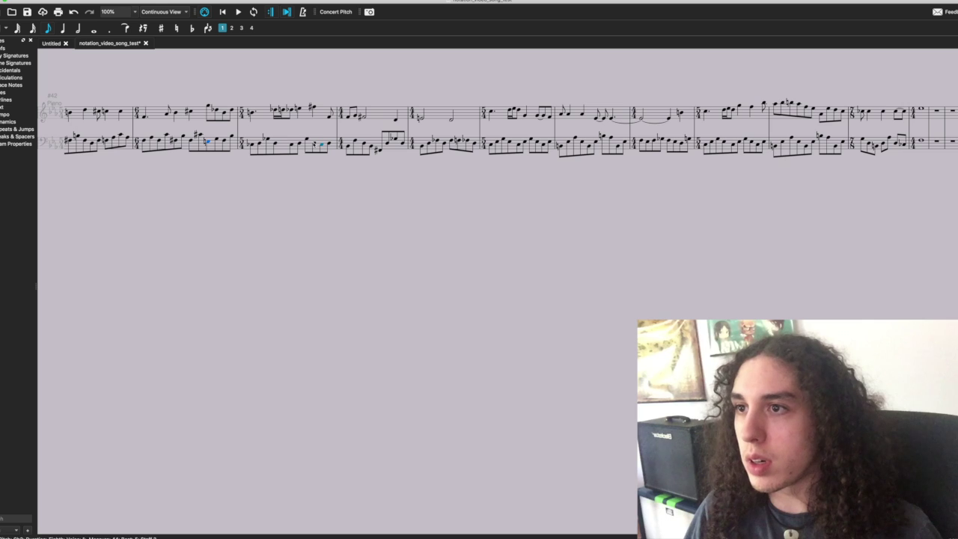
click(307, 139)
scroll(300, 119, right, 1)
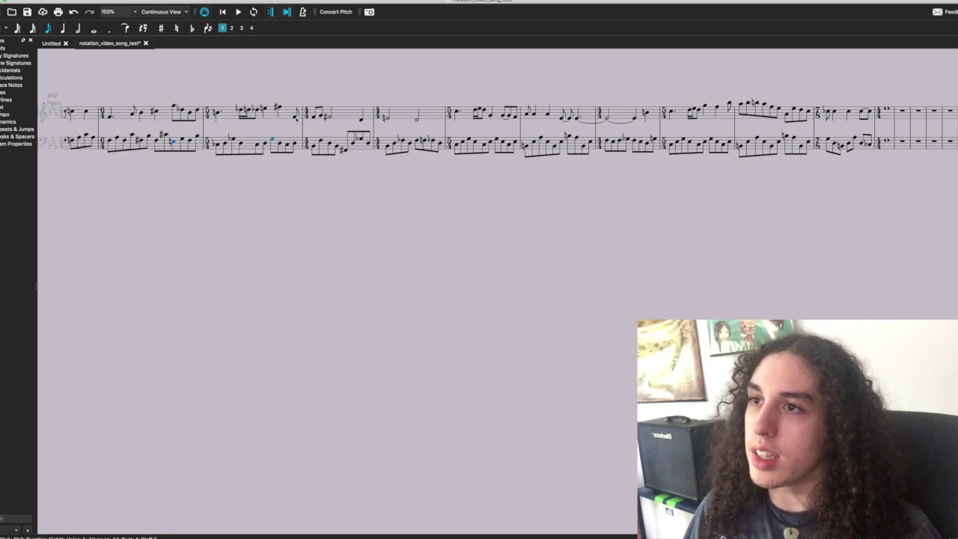
click(295, 117)
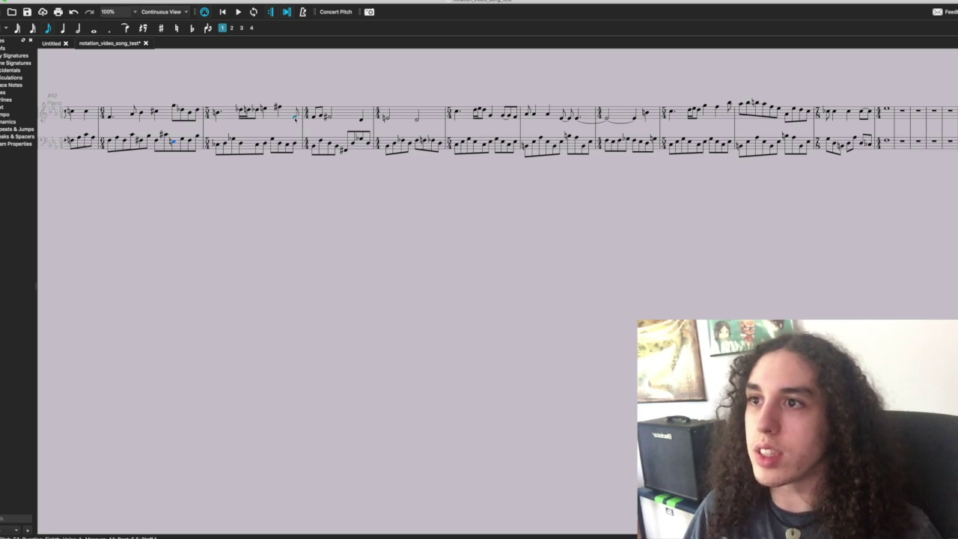
key(space)
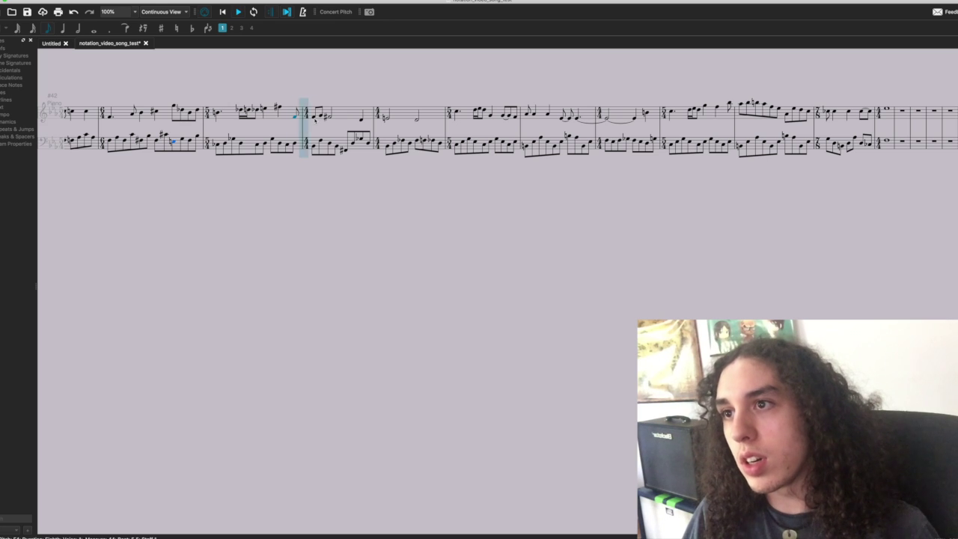
key(space)
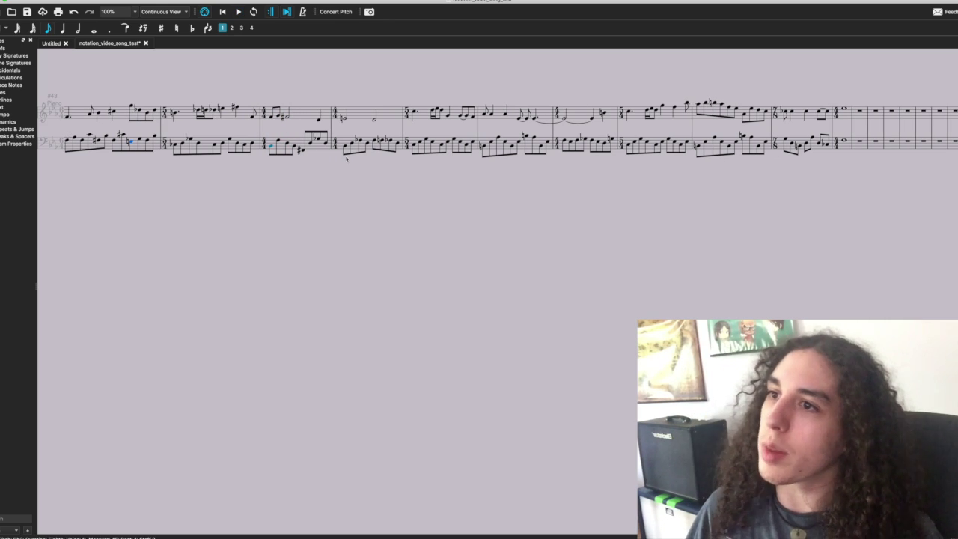
- Play from the first bass note of measure 45, and replay the opening of measure 46
key(space)
key(space)
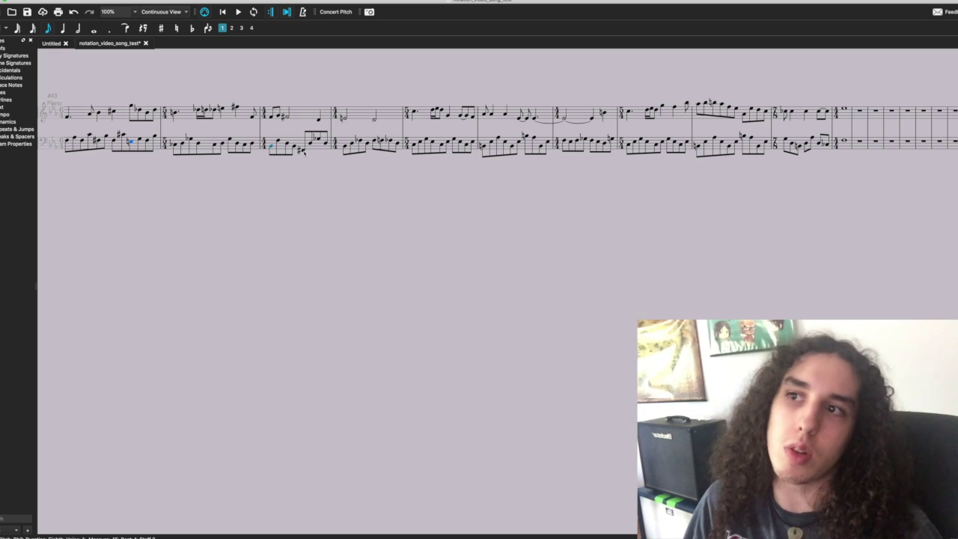
key(space)
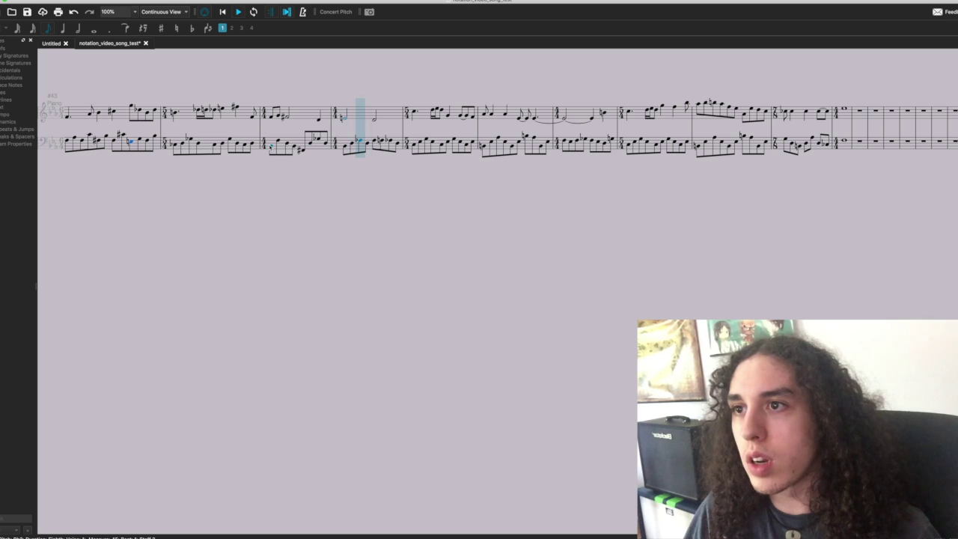
key(space)
key(space)
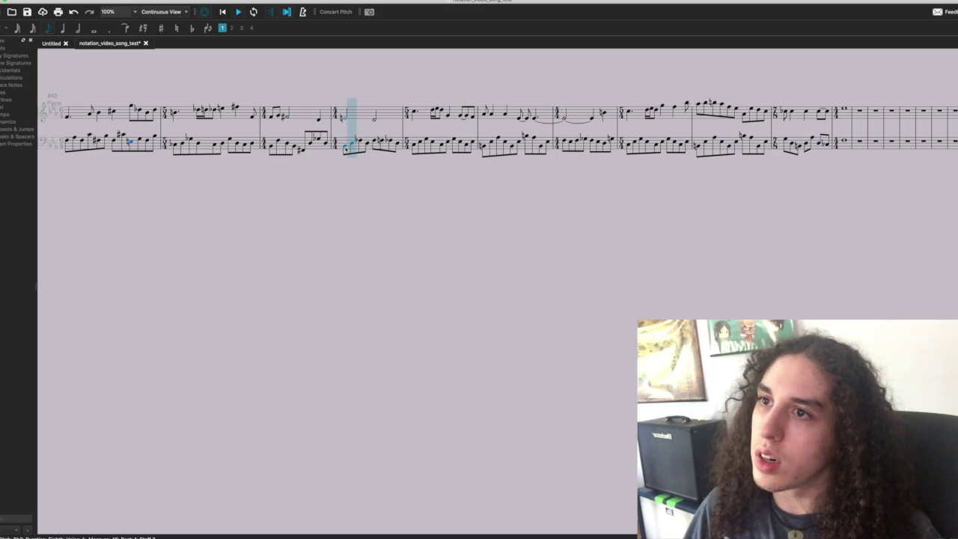
key(space)
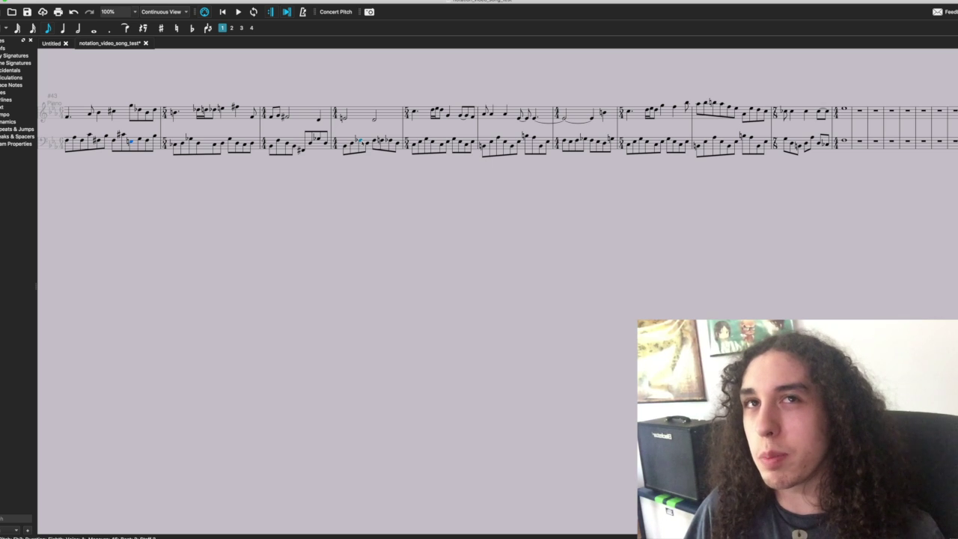
- Check both half notes in measure 46's melody and play the measure from its first half note
click(344, 117)
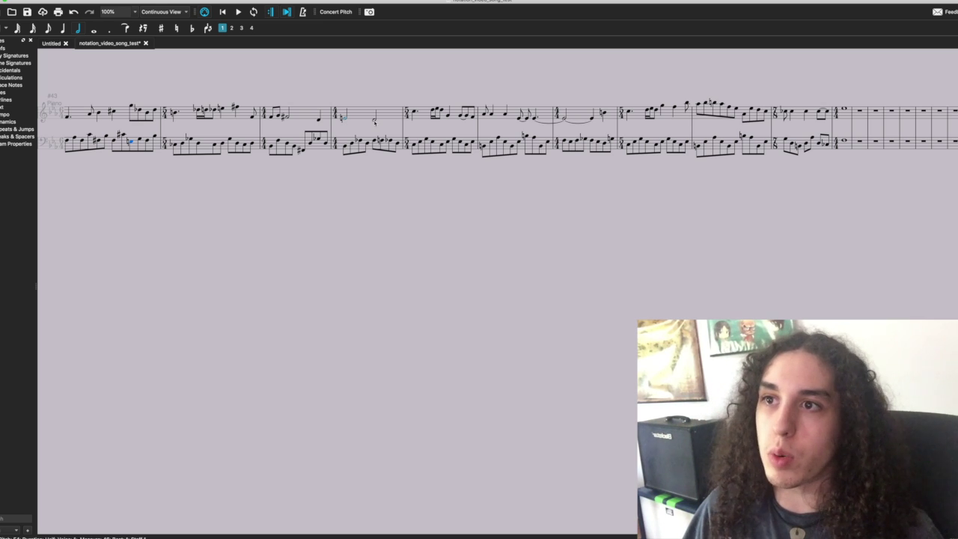
click(374, 121)
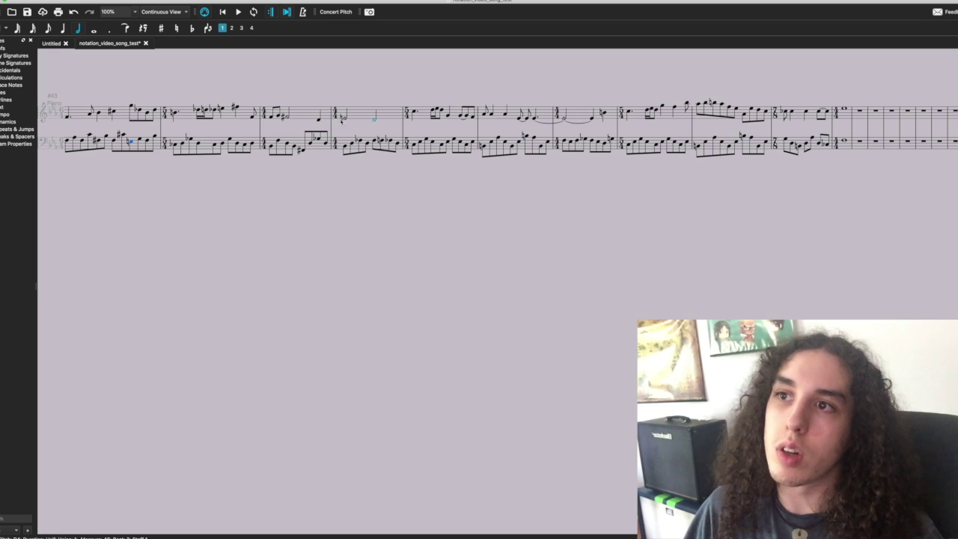
key(space)
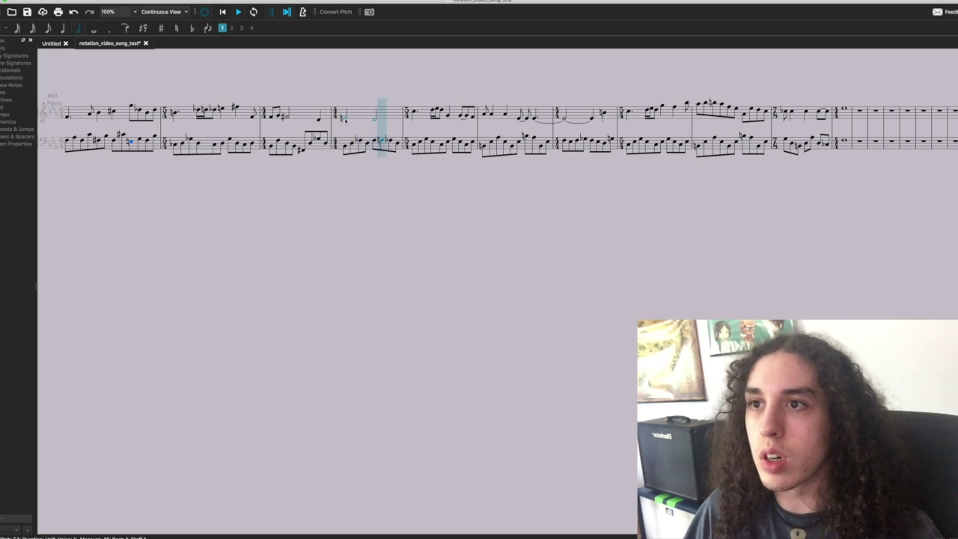
key(space)
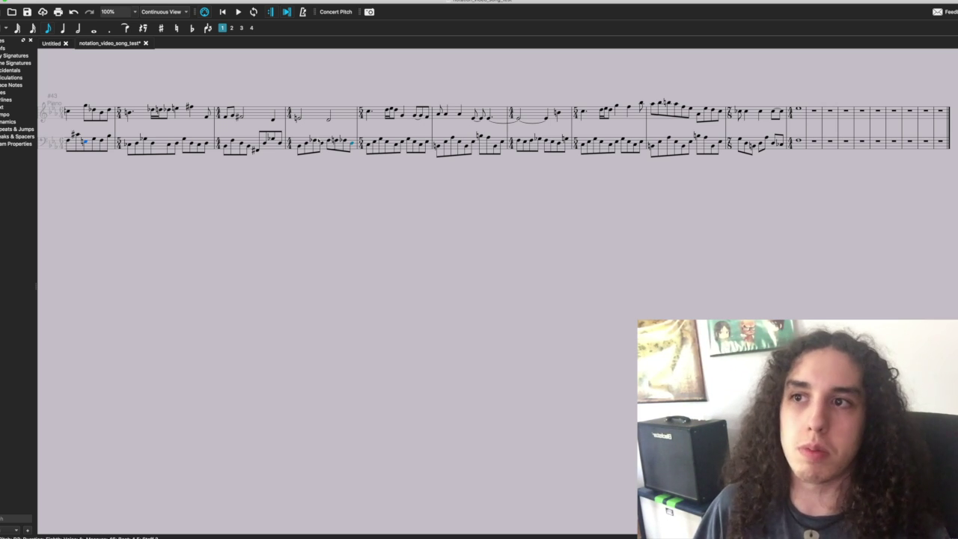
- Play from the first bass note of measure 50, and from the first melody note of measure 51
scroll(311, 139, right, 2)
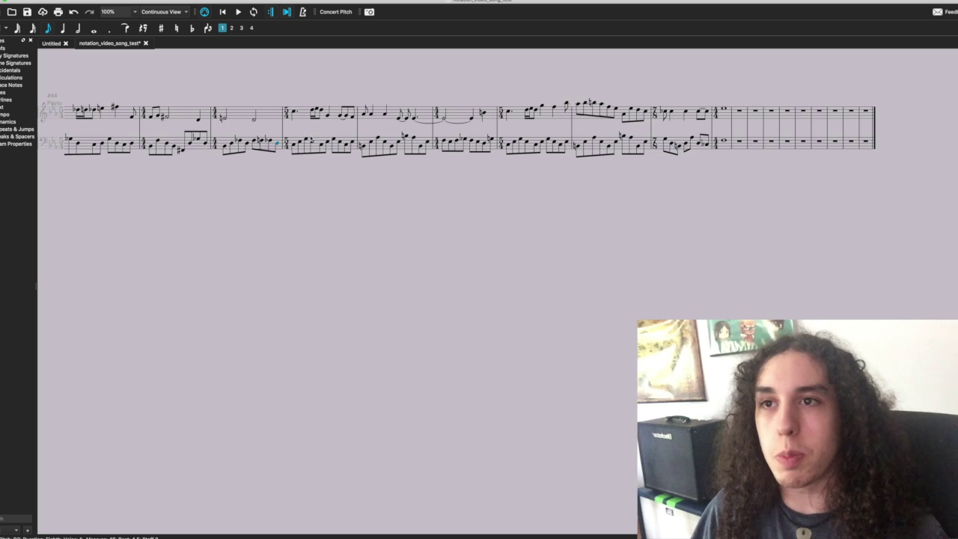
scroll(494, 127, right, 2)
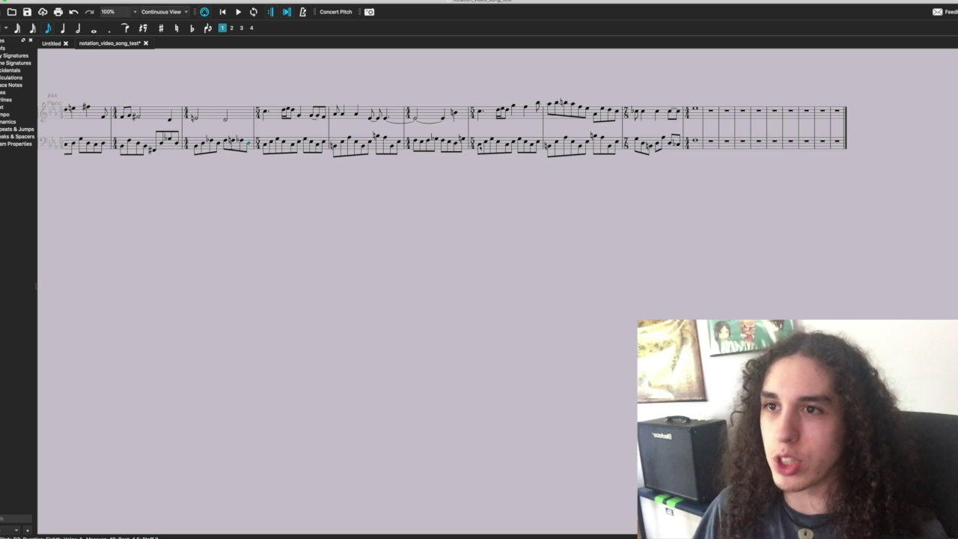
key(space)
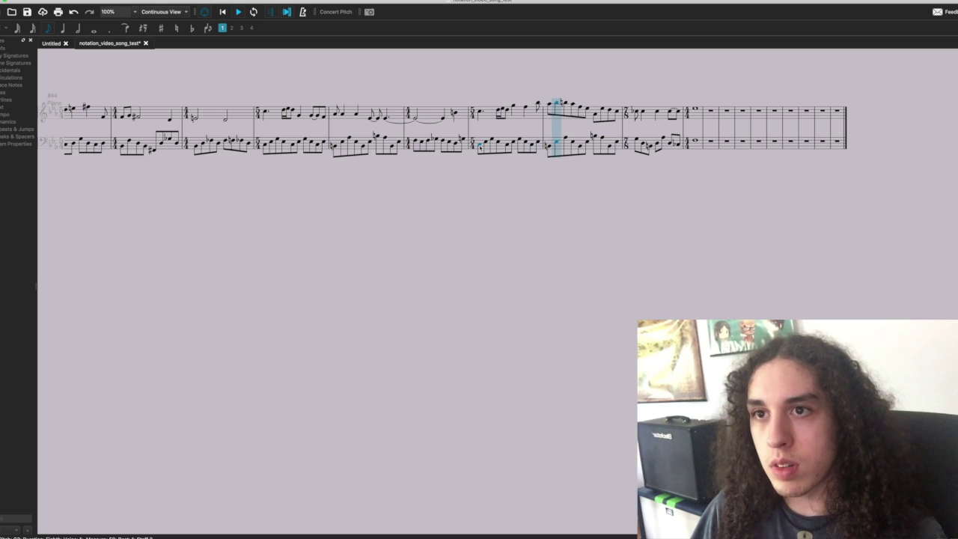
key(space)
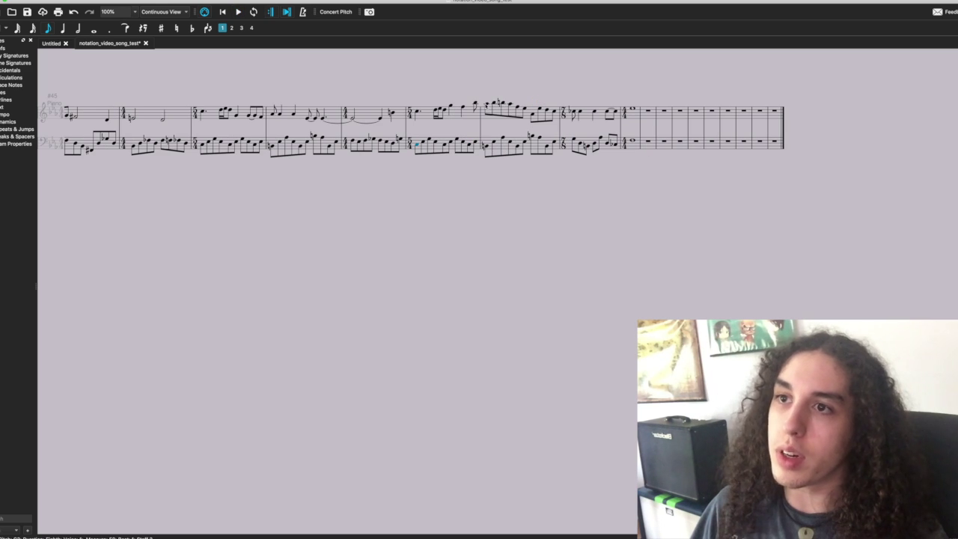
key(space)
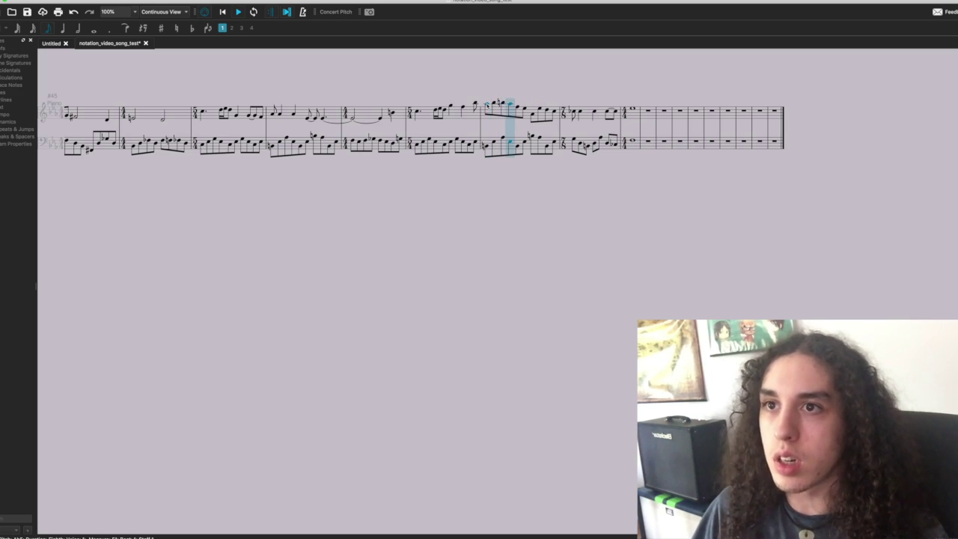
key(space)
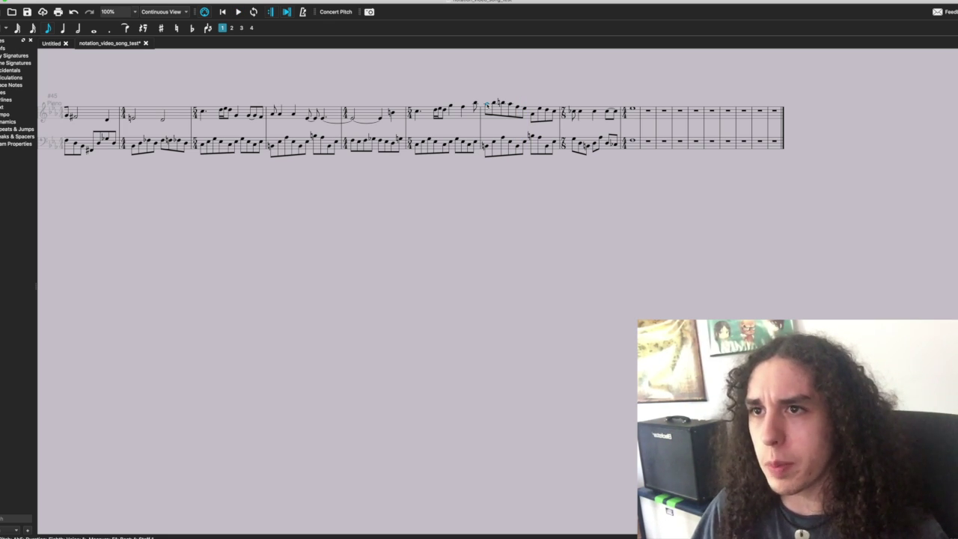
- Examine the last four bass notes of measure 51 and the melody note above beat 4
click(532, 136)
click(539, 138)
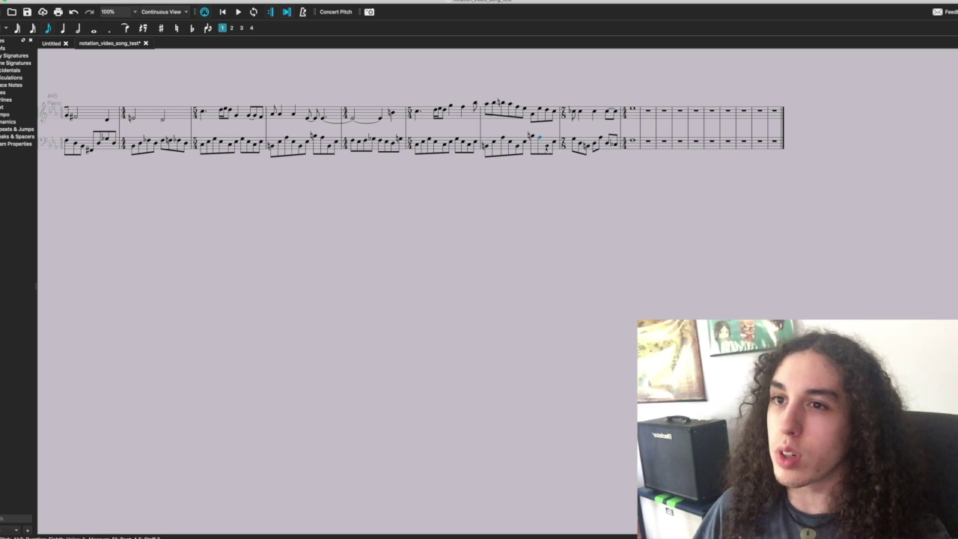
click(547, 146)
key(Right)
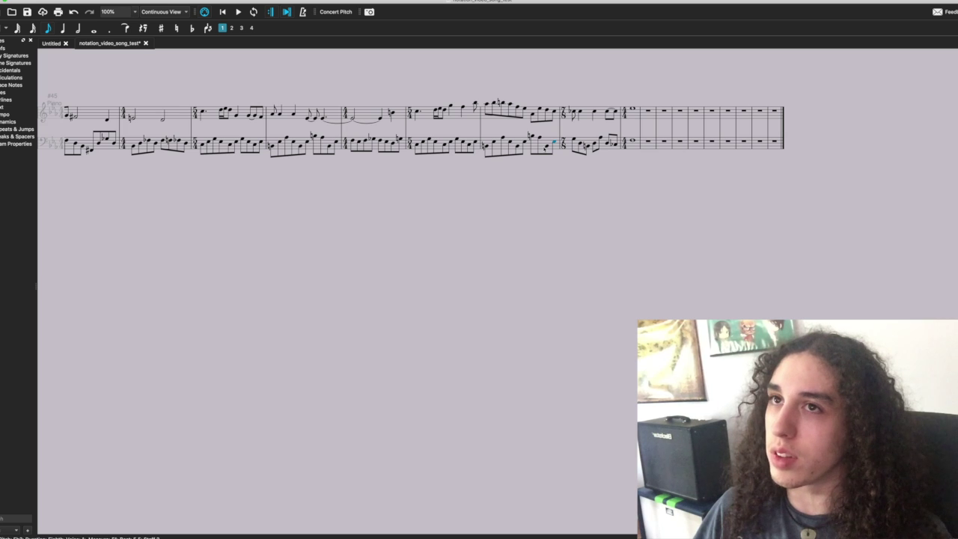
key(alt+shift+Up)
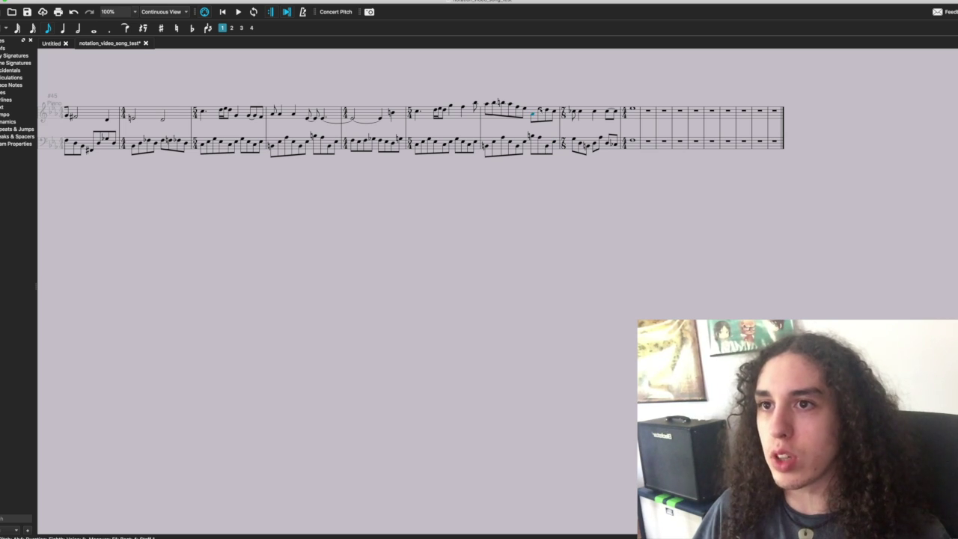
- Change the time signature of measure 52 to 15/16
click(616, 111)
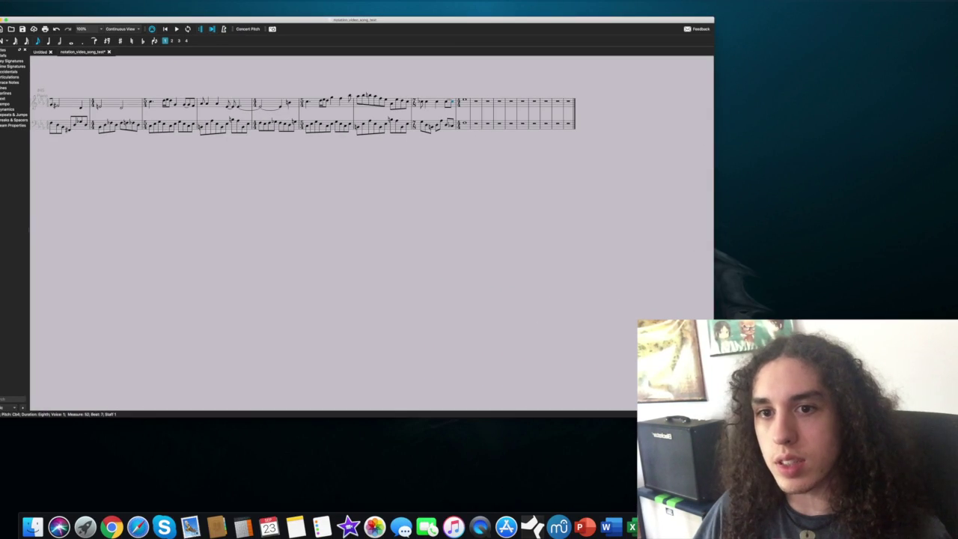
key(shift+F9)
drag(693, 294, 596, 152)
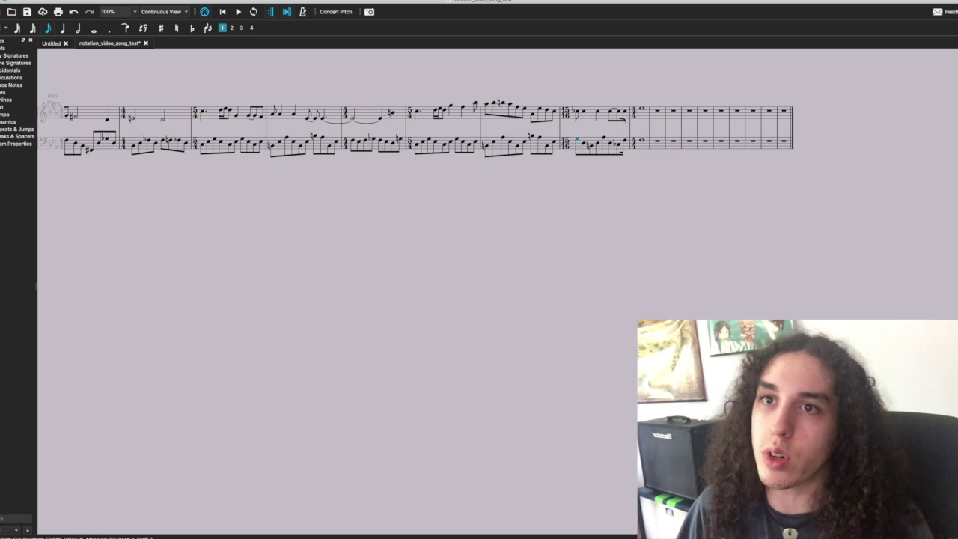
- Examine the bass notes of measure 52 one by one, from the opening note to the flat near its end
key(Right)
key(Right)
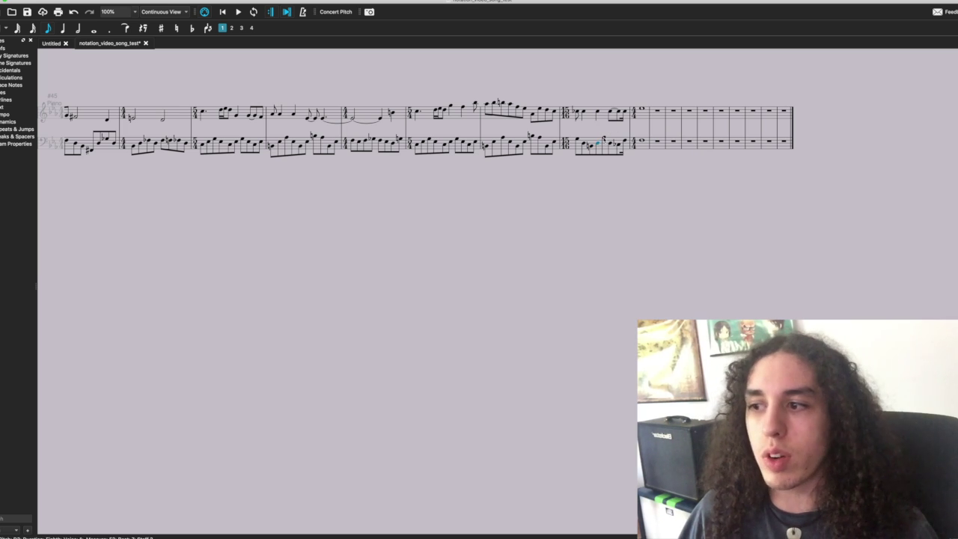
key(Right)
key(Right)
click(611, 142)
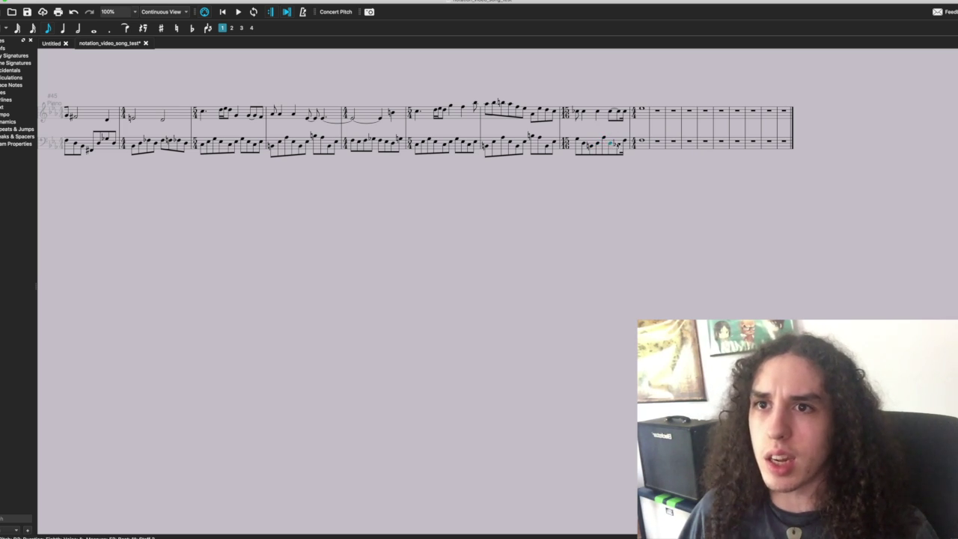
click(618, 145)
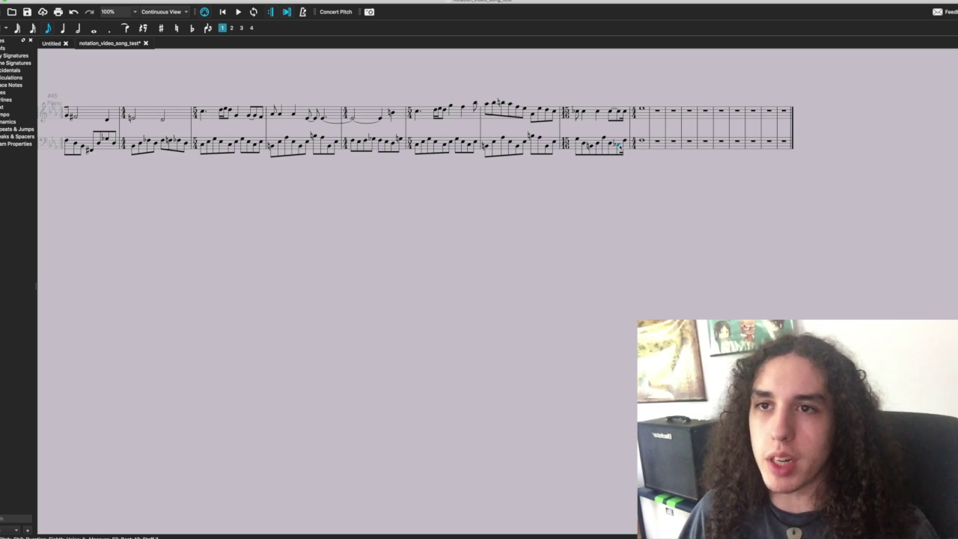
- Examine the bass note just before the flat in measure 52, and play the measure from its first bass note
click(611, 142)
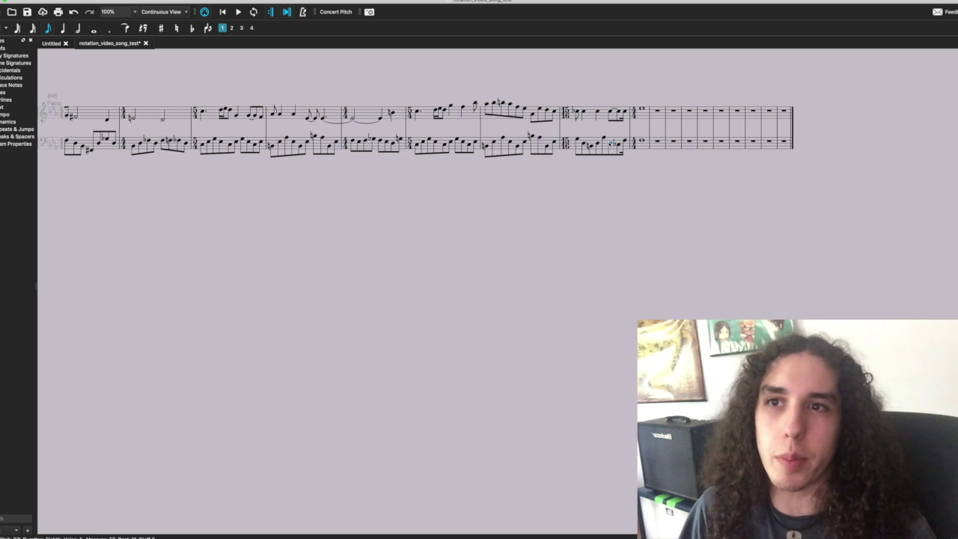
key(Down)
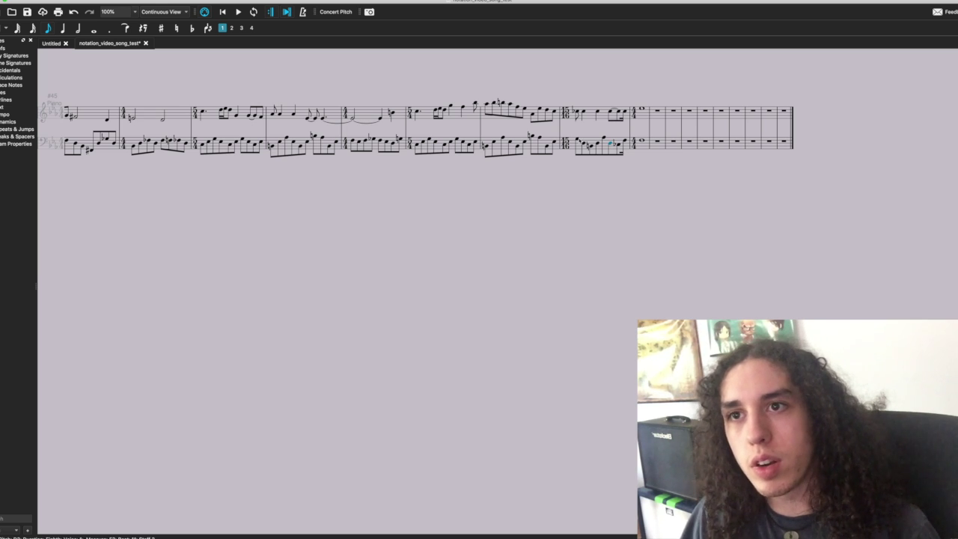
key(space)
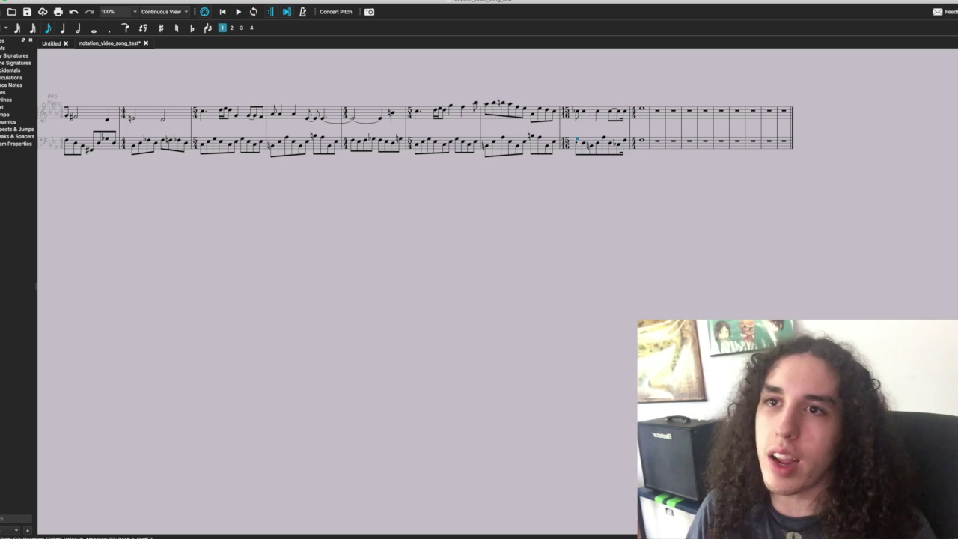
key(space)
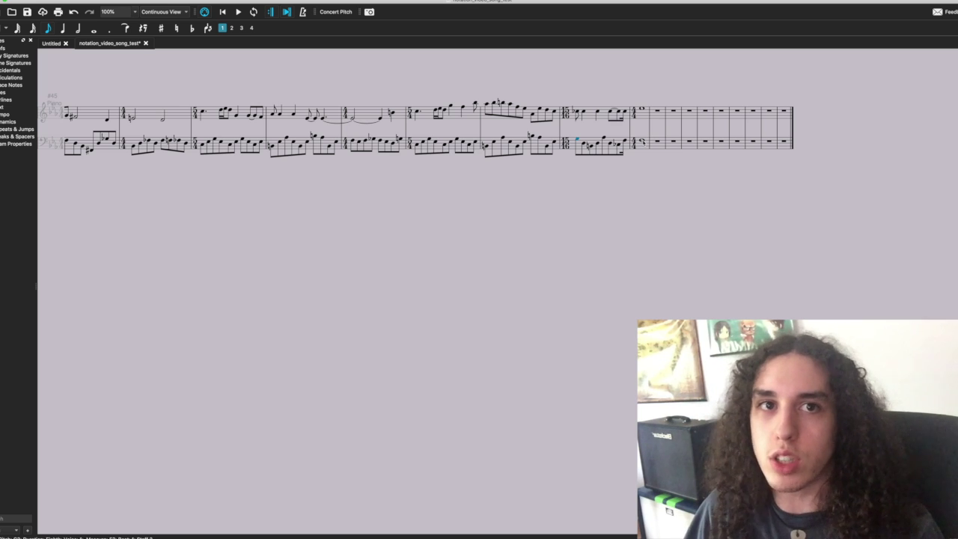
- Examine the whole note in the bass of measure 53, and go back to the earlier measures from measure 43
click(642, 141)
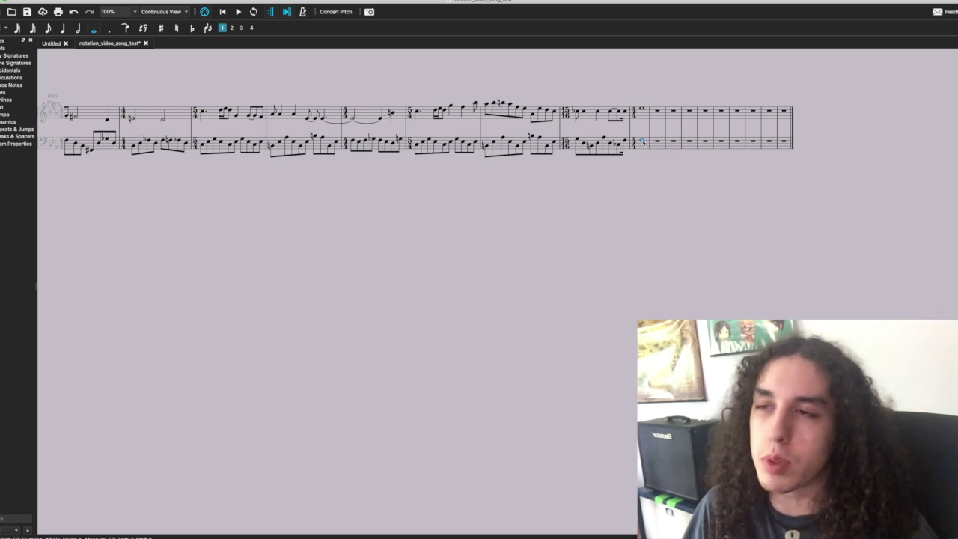
scroll(643, 142, left, 3)
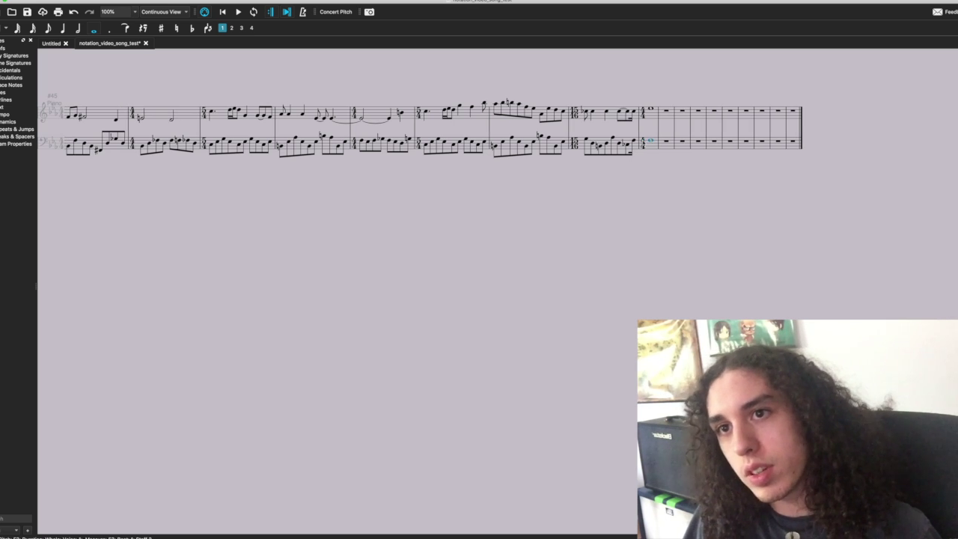
key(ctrl+z)
key(ctrl+z)
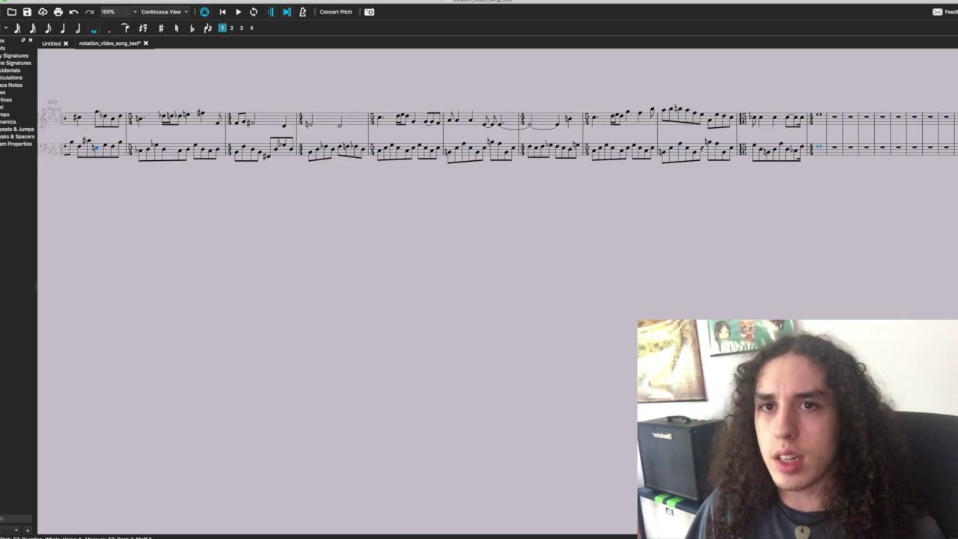